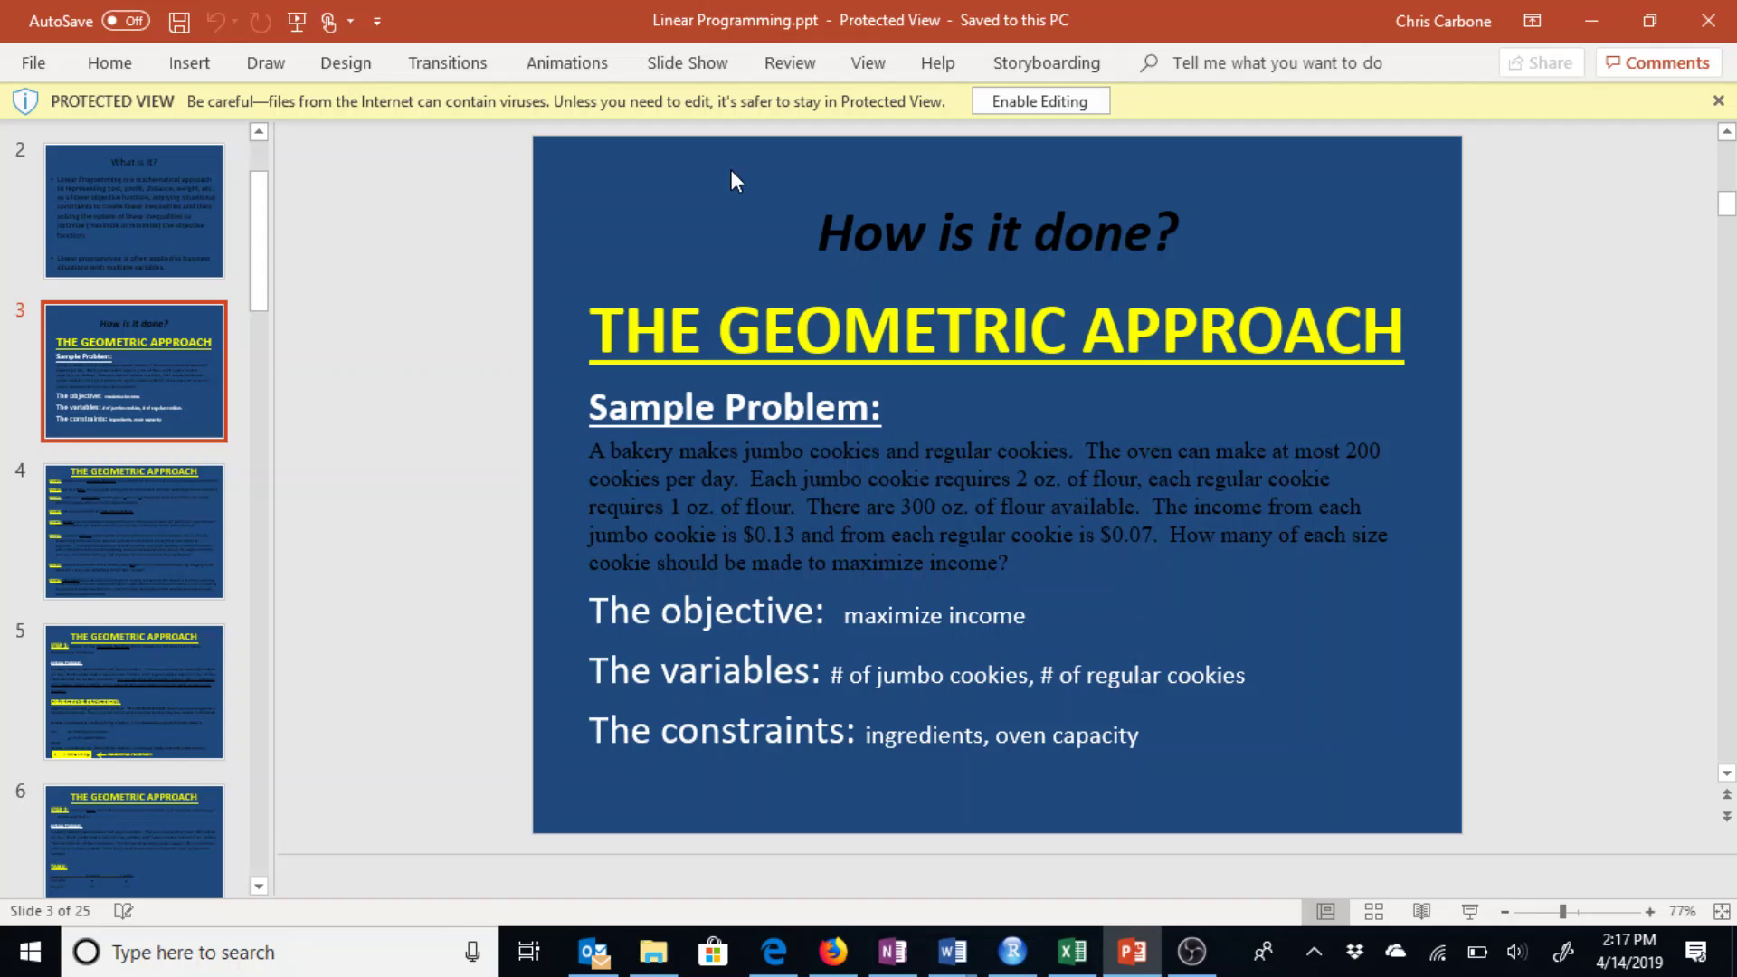
Bring the Excel workbook forward and review the income total and the regular/jumbo headings
{"action": "left_click", "coordinate": [1073, 952]}
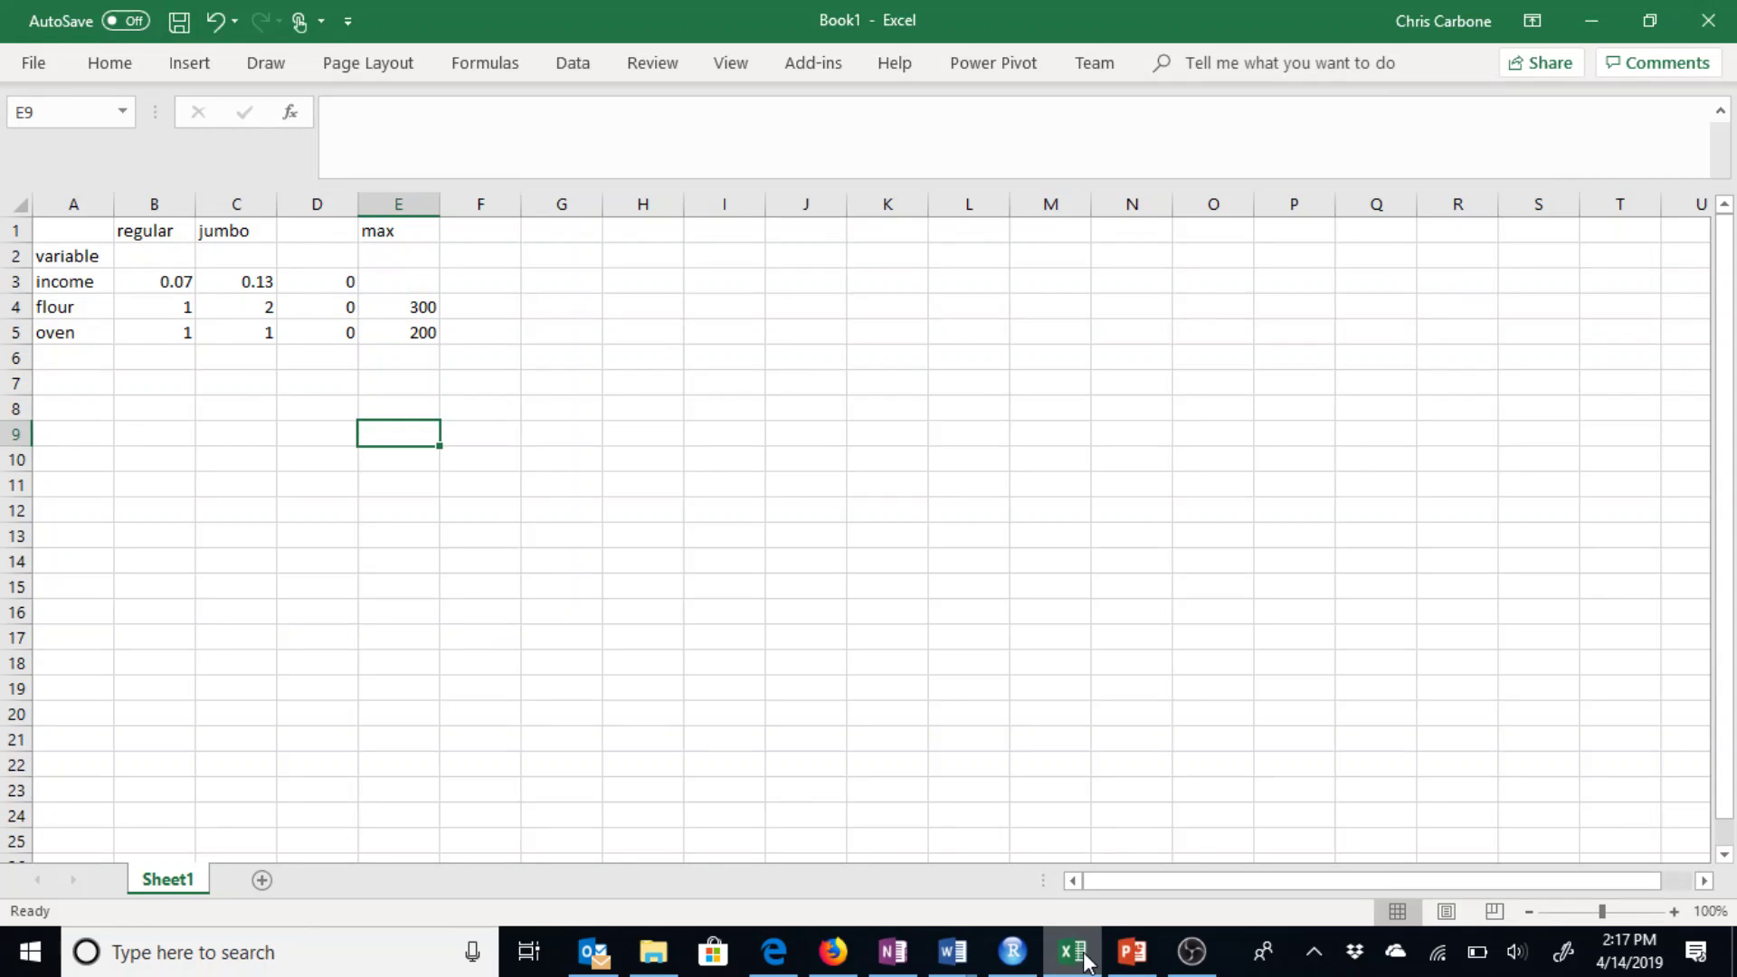
{"action": "key", "text": "Left"}
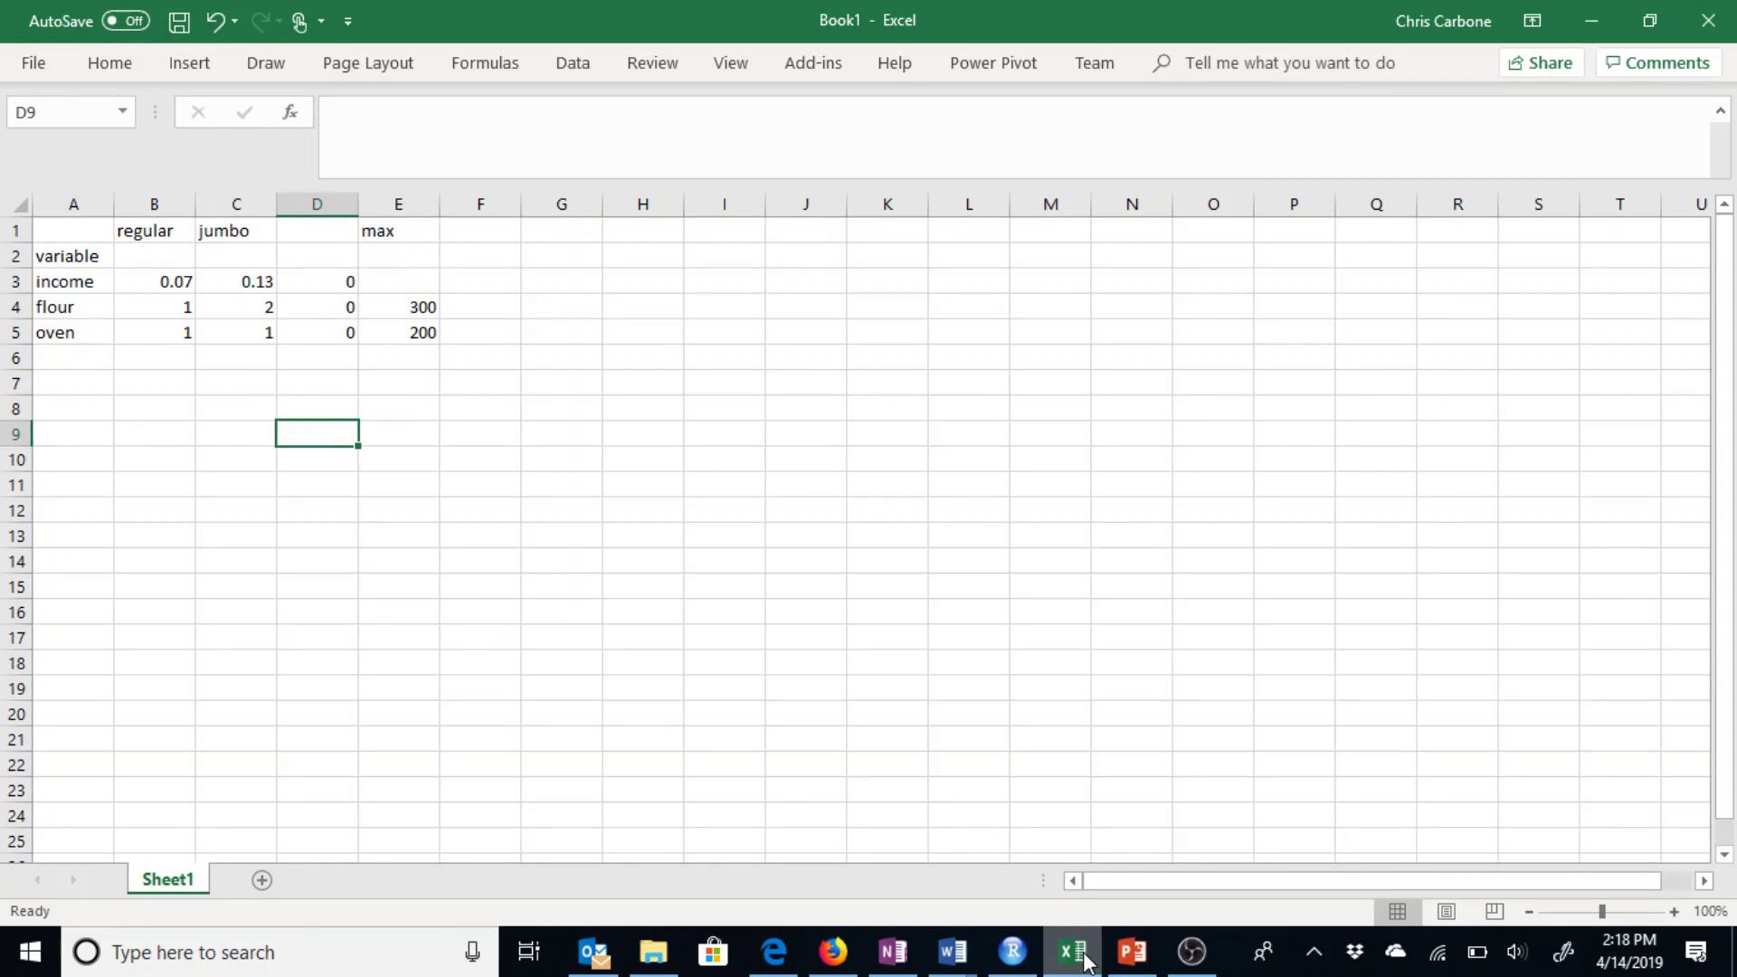
{"action": "key", "text": "Up"}
{"action": "key", "text": "Up"}
{"action": "key", "text": "Up"}
{"action": "key", "text": "Up"}
{"action": "key", "text": "Up"}
{"action": "key", "text": "Up"}
{"action": "key", "text": "Up"}
{"action": "key", "text": "Left"}
{"action": "key", "text": "Left"}
{"action": "key", "text": "Up"}
{"action": "key", "text": "Right"}
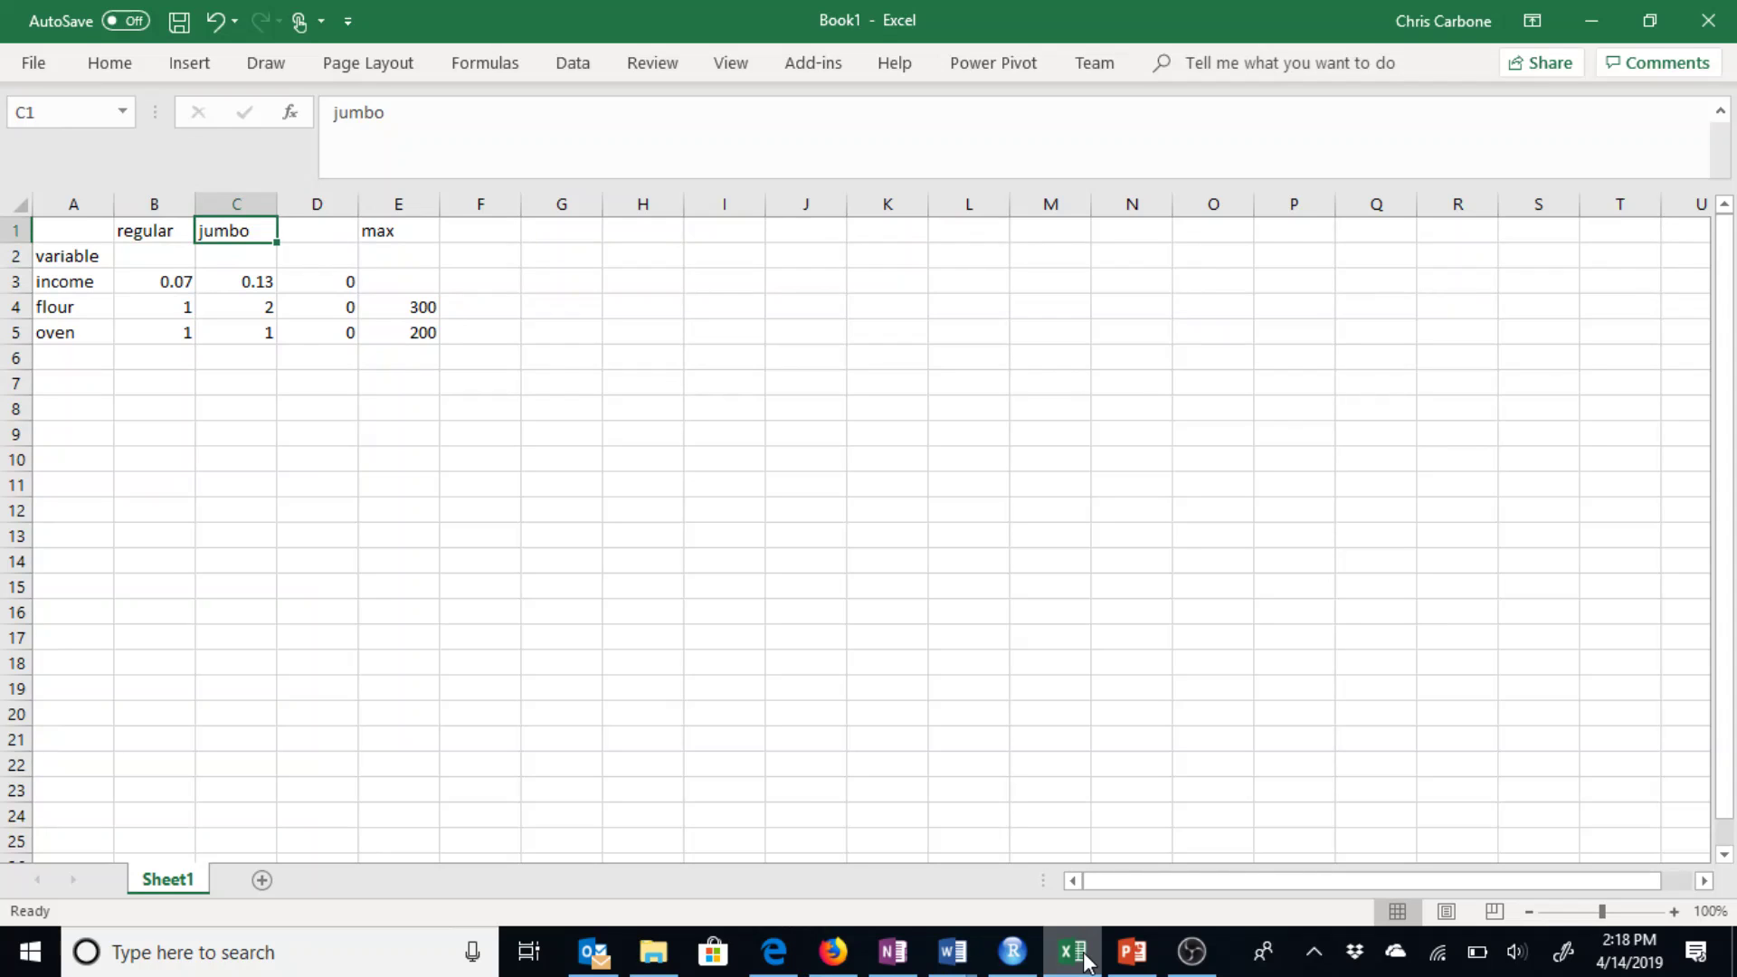
{"action": "key", "text": "Left"}
{"action": "key", "text": "Left"}
Review the flour and oven labels and the income values 0.07 and 0.13, then return to the slide
{"action": "key", "text": "Down"}
{"action": "key", "text": "Down"}
{"action": "key", "text": "Down"}
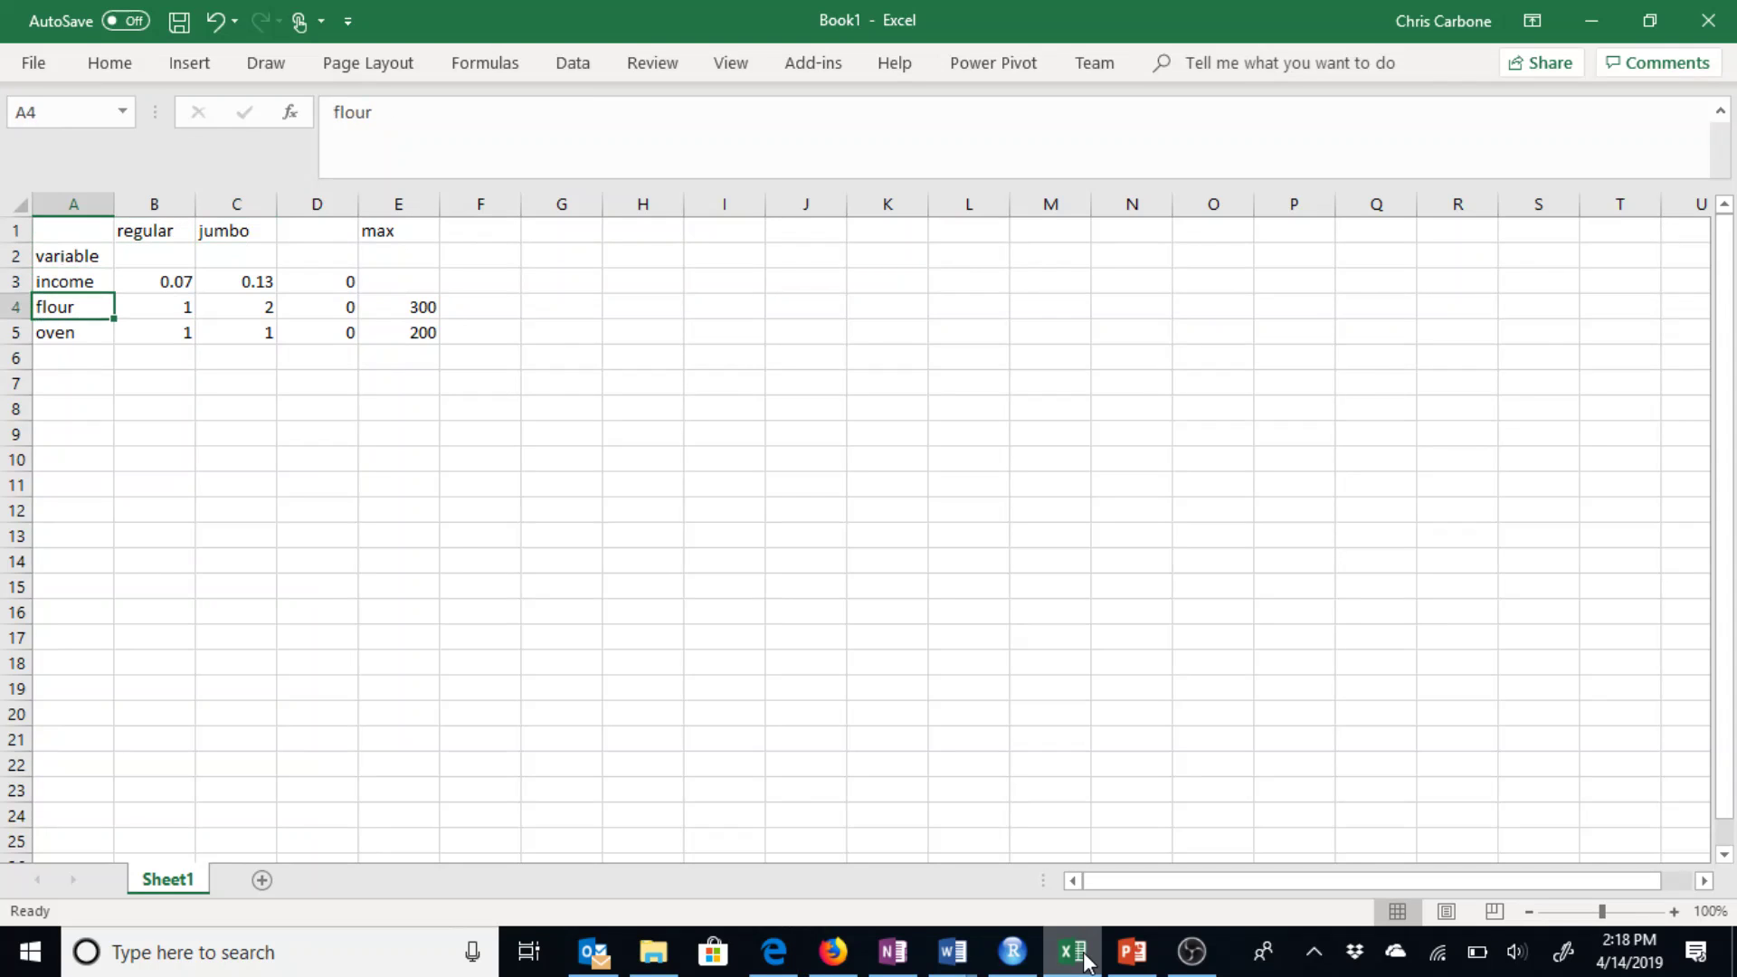
{"action": "key", "text": "Up"}
{"action": "key", "text": "Down"}
{"action": "key", "text": "Down"}
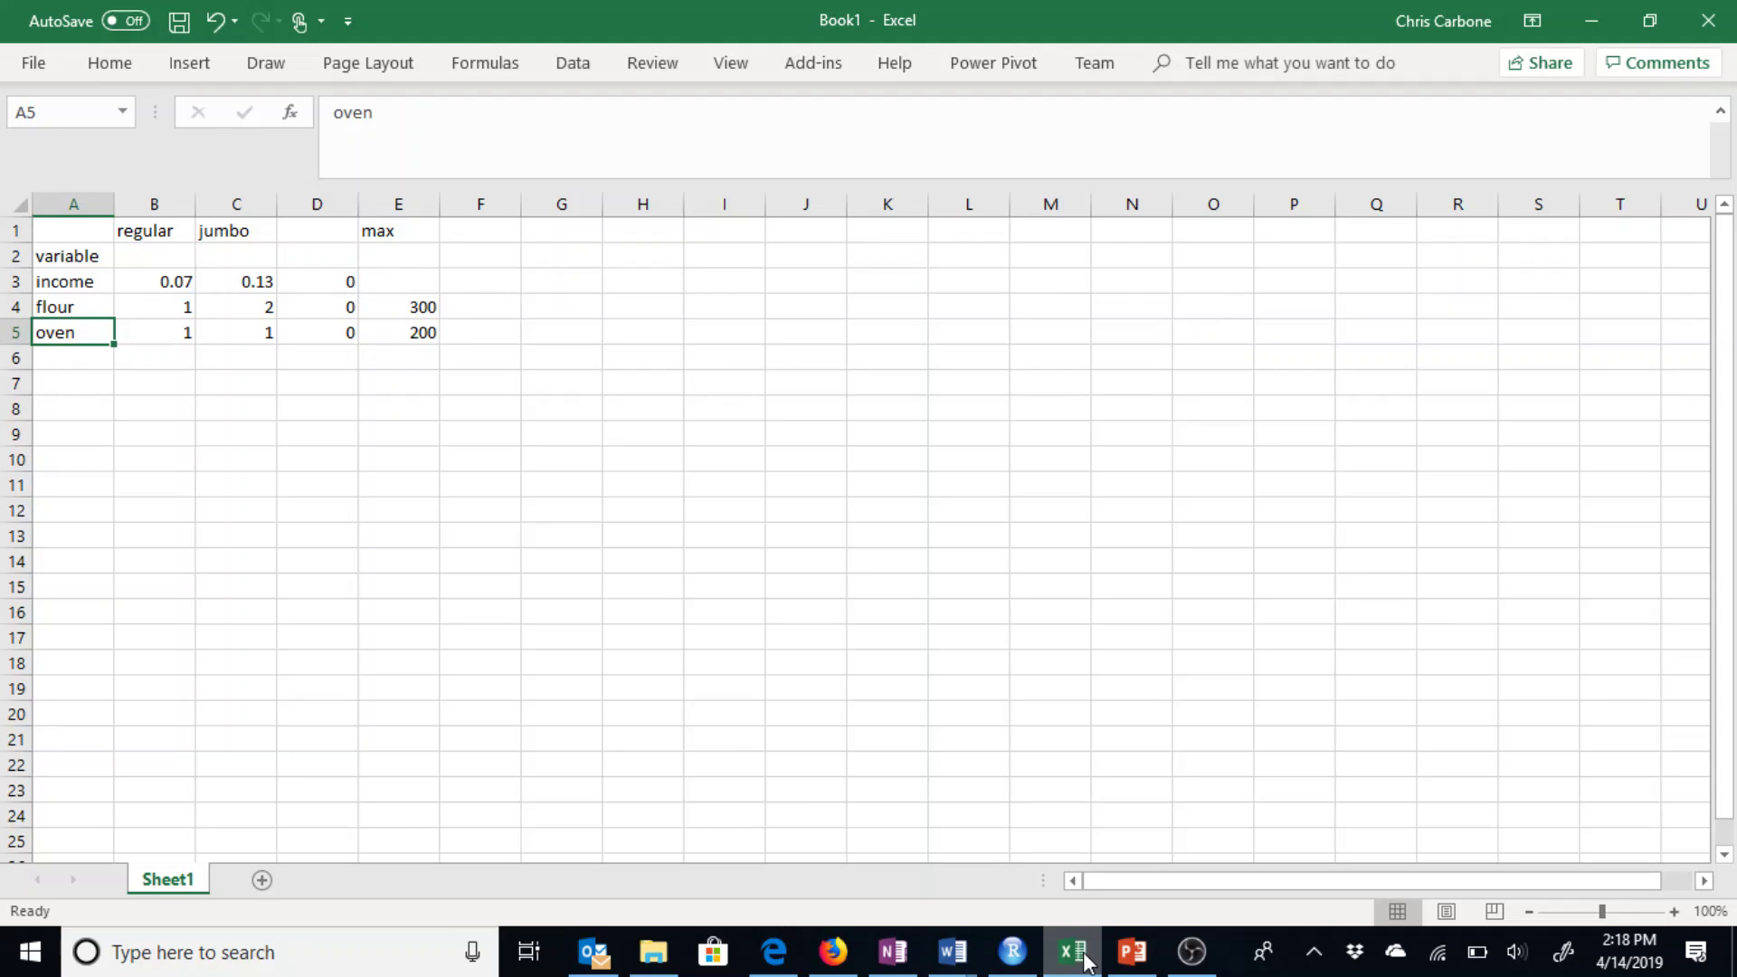
{"action": "key", "text": "Up"}
{"action": "key", "text": "Up"}
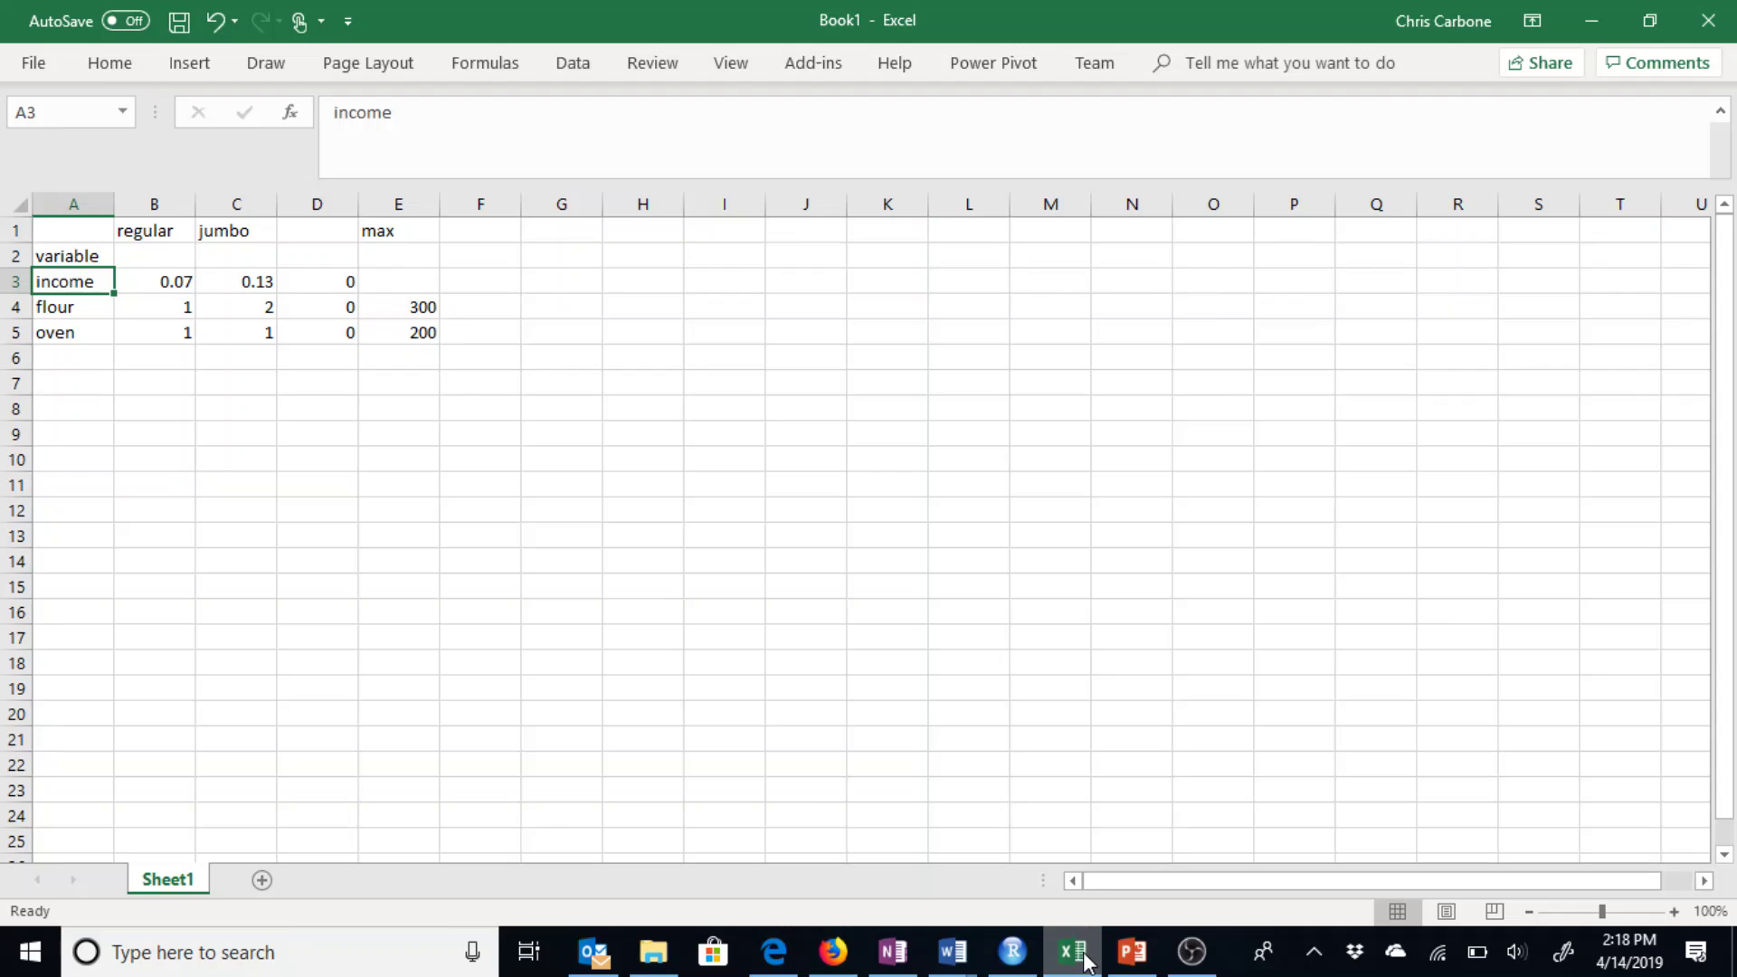
{"action": "key", "text": "Right"}
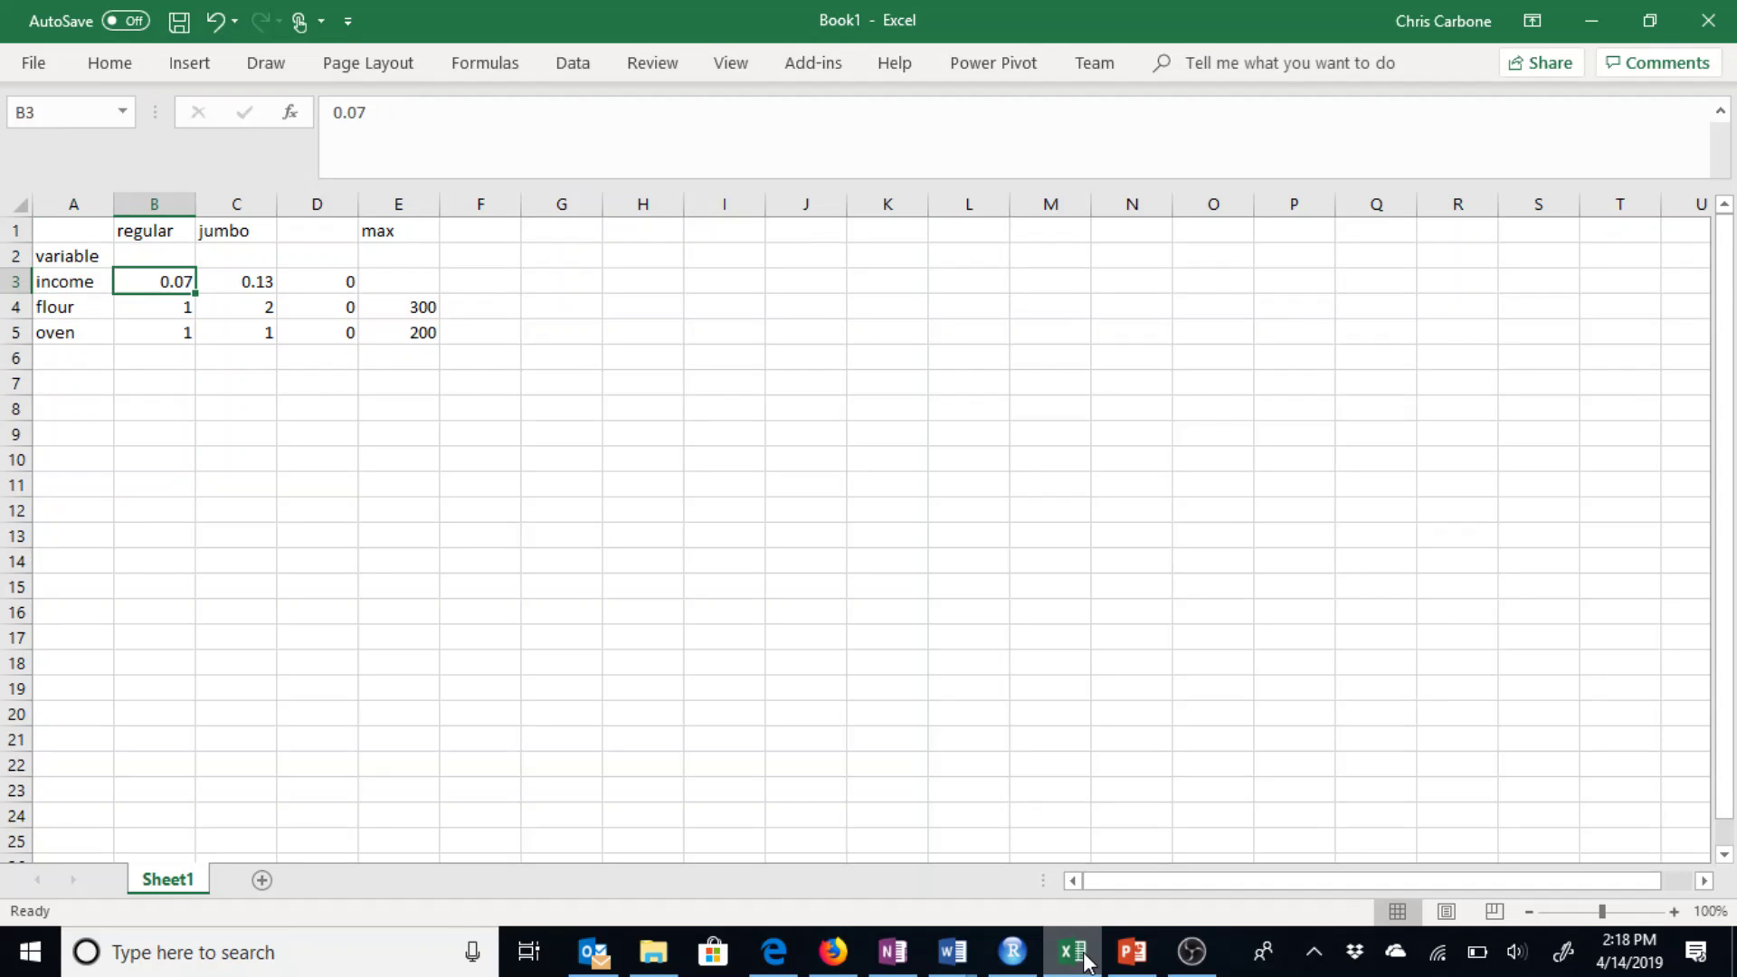
{"action": "key", "text": "Right"}
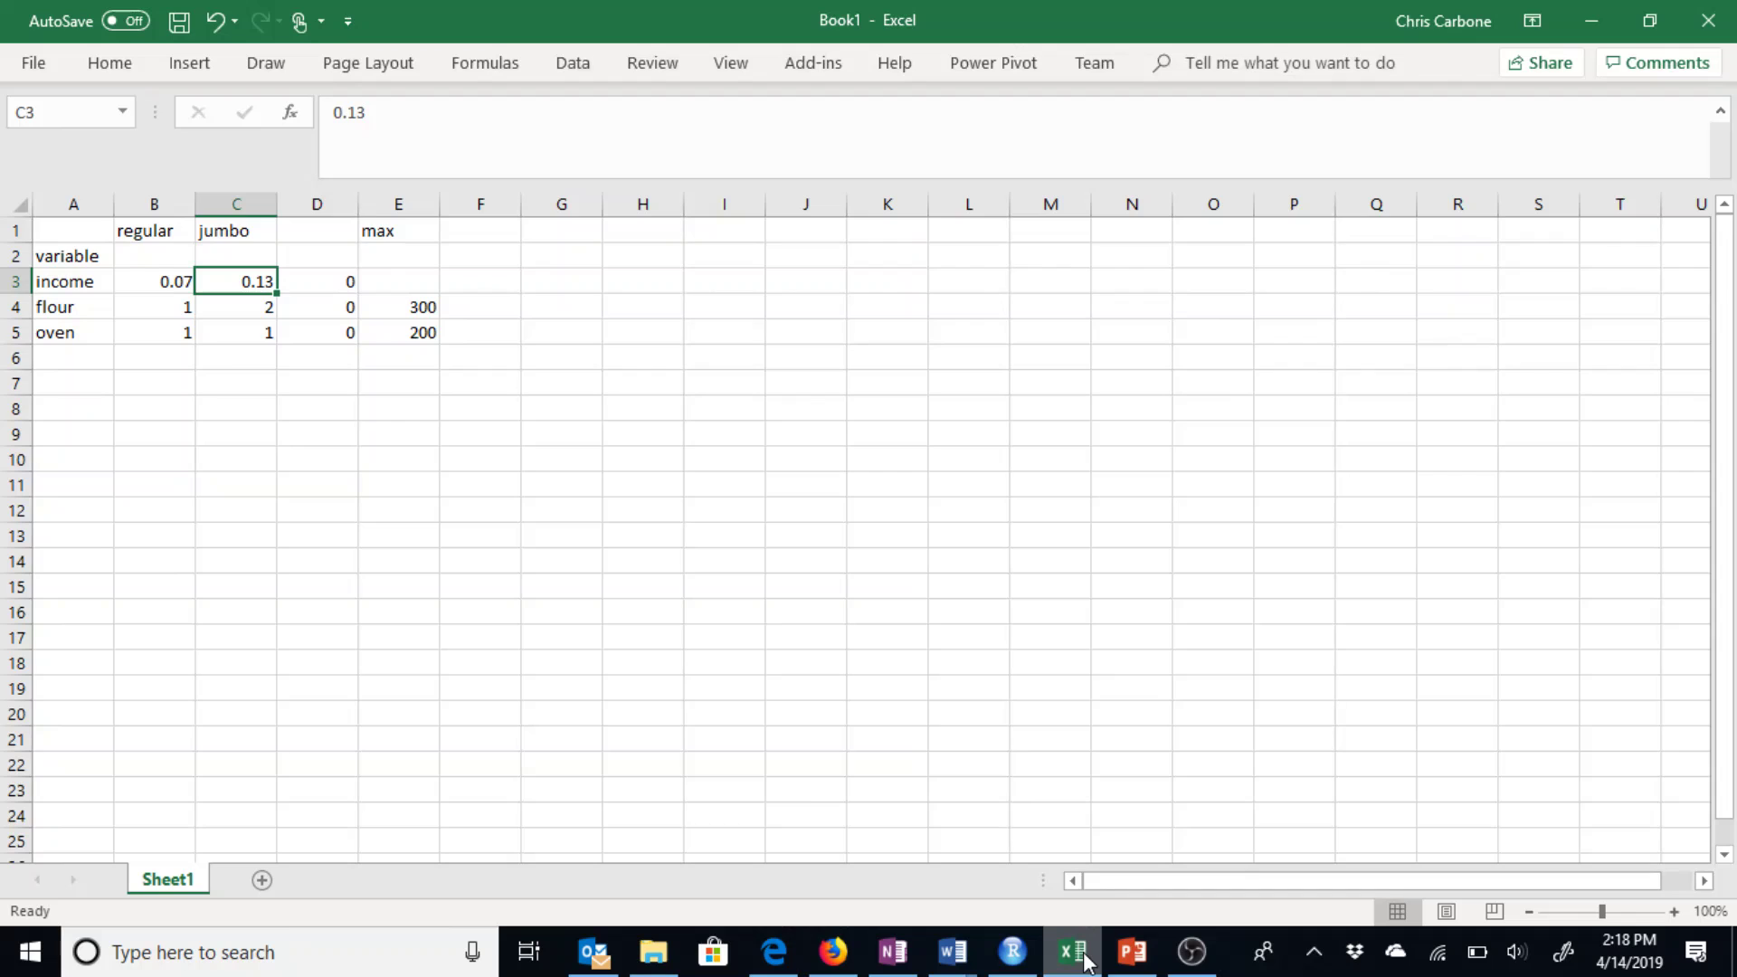
{"action": "left_click", "coordinate": [1119, 961]}
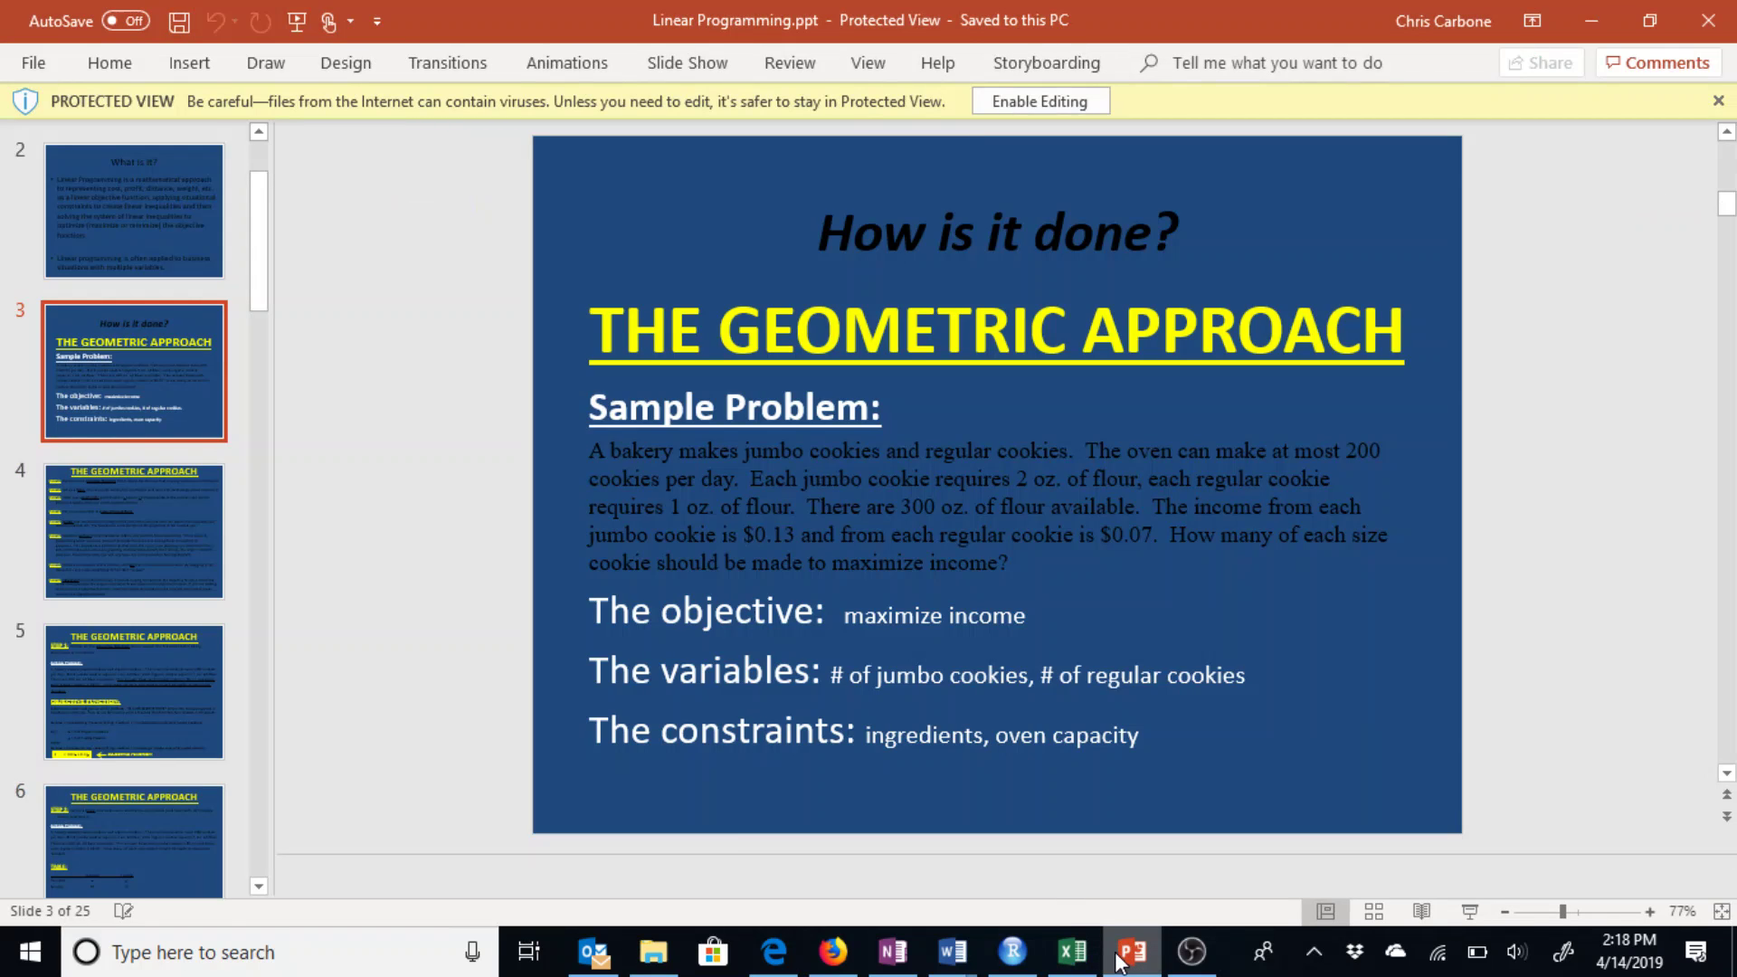
Check the regular and jumbo flour amounts against the sample problem slide
{"action": "left_click", "coordinate": [1074, 961]}
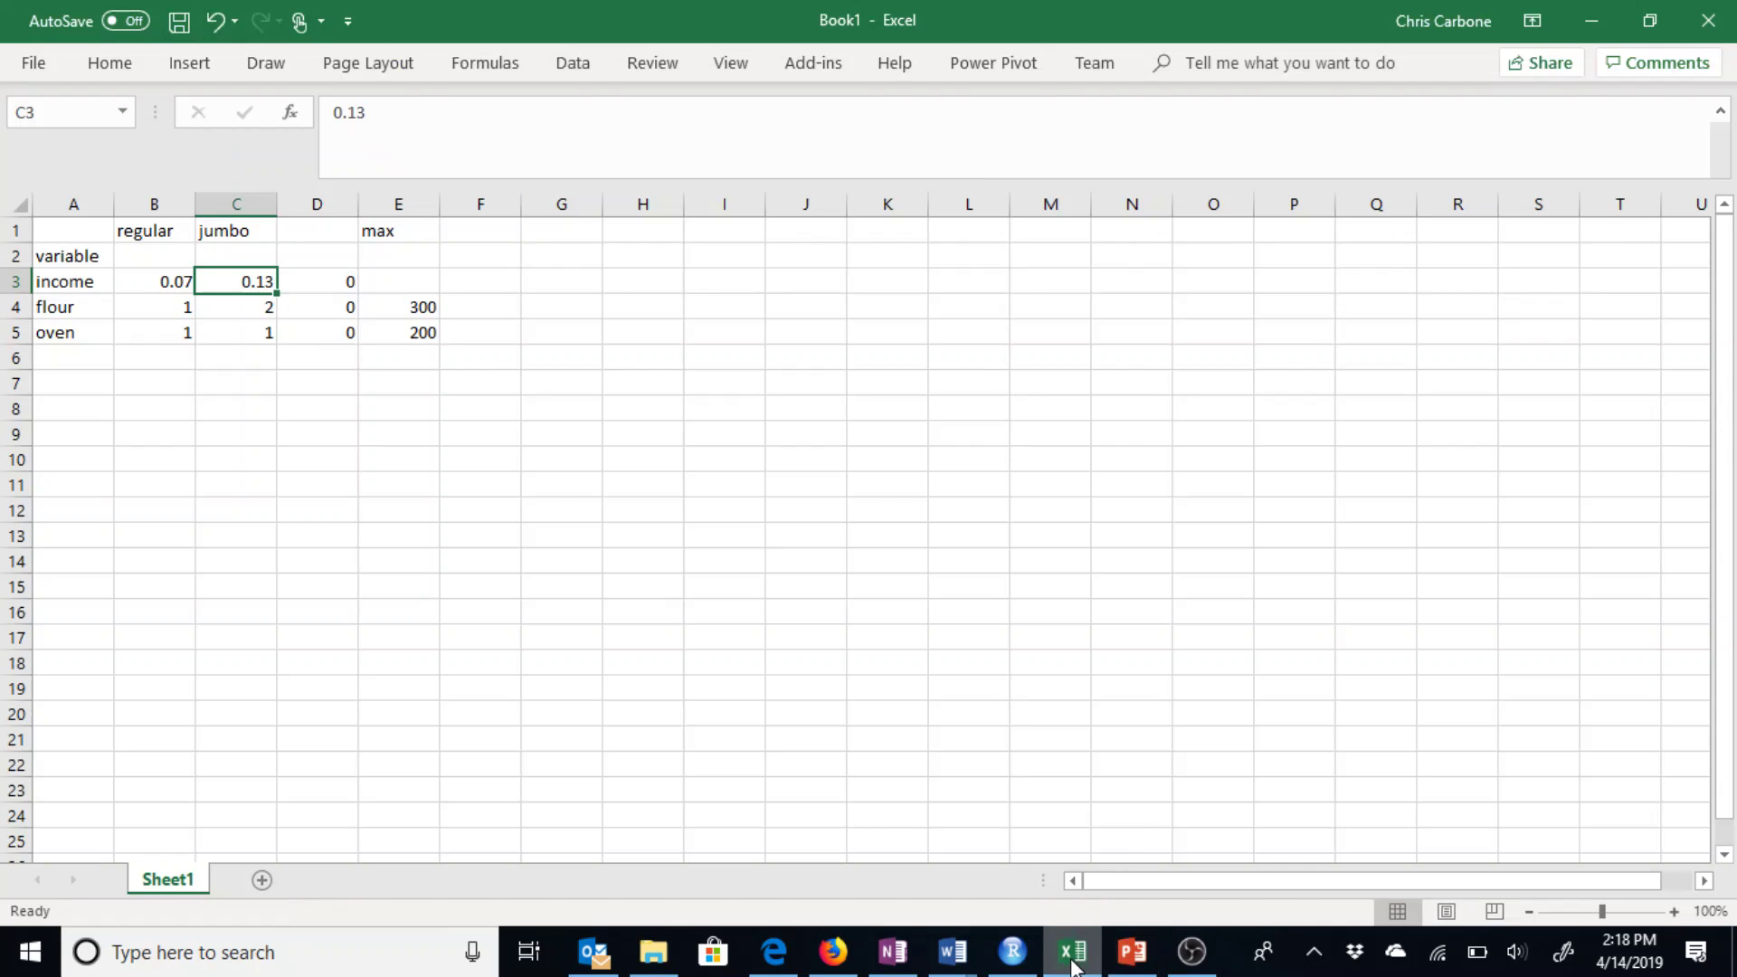
{"action": "key", "text": "Down"}
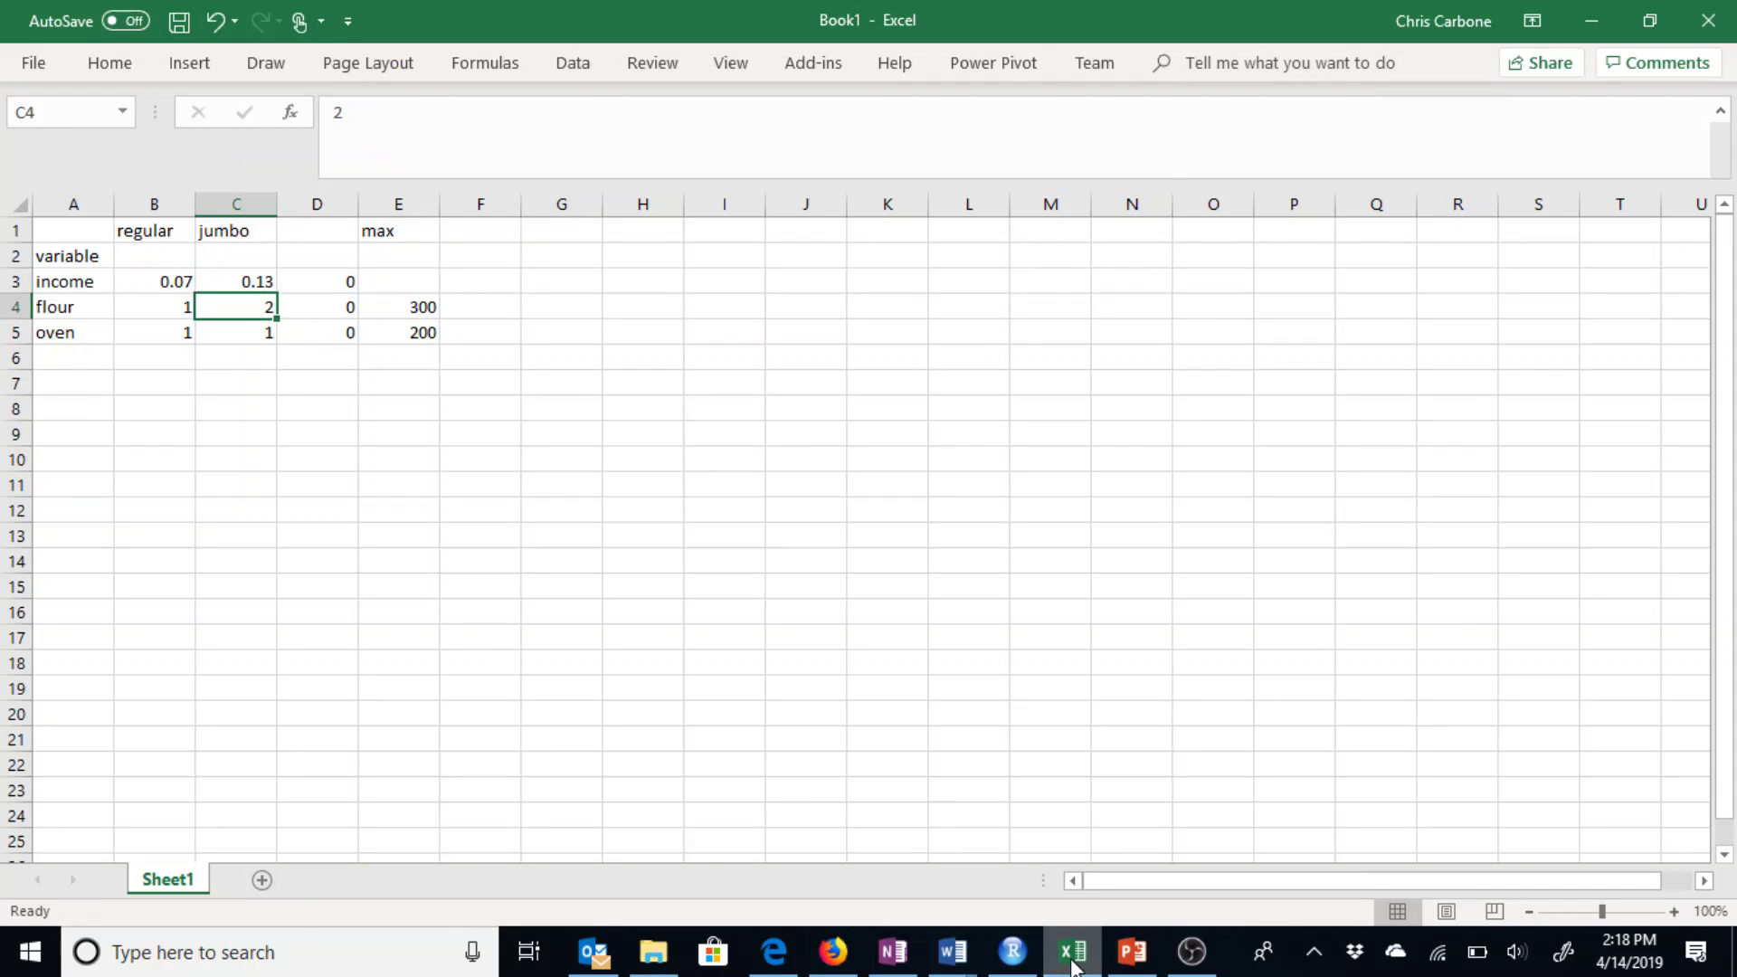
{"action": "key", "text": "Left"}
{"action": "key", "text": "Right"}
{"action": "left_click", "coordinate": [1141, 961]}
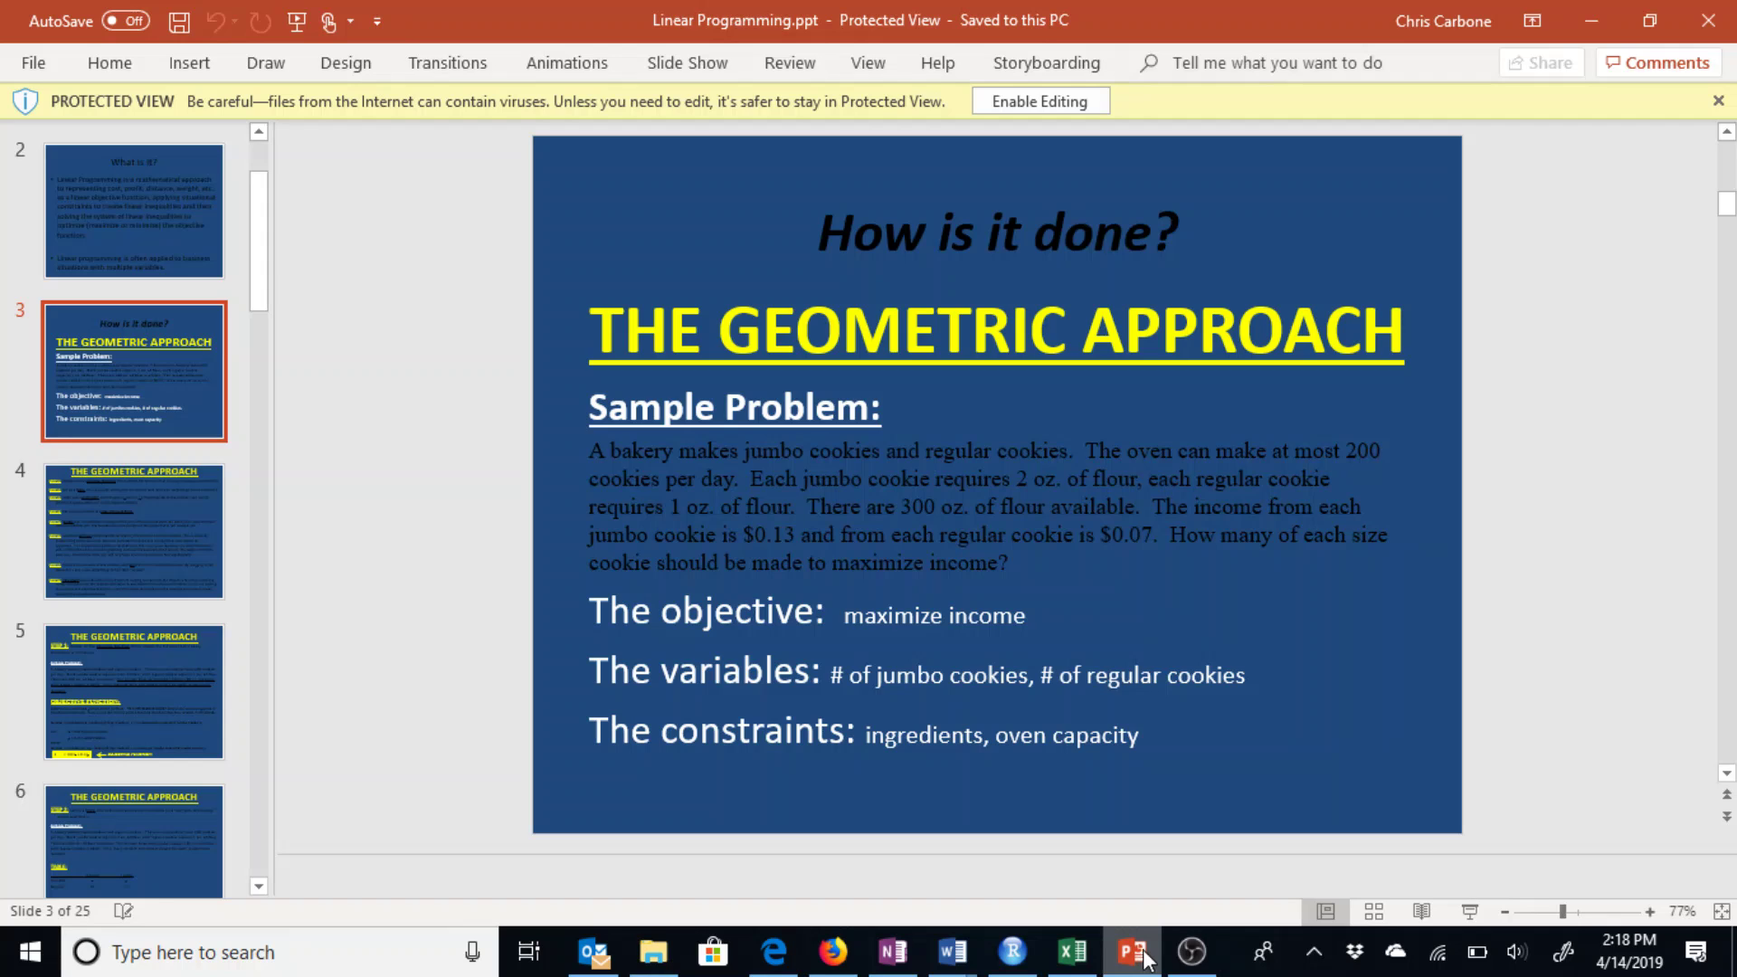
Check the flour limit of 300 and oven limit of 200 against the slide
{"action": "left_click", "coordinate": [1083, 960]}
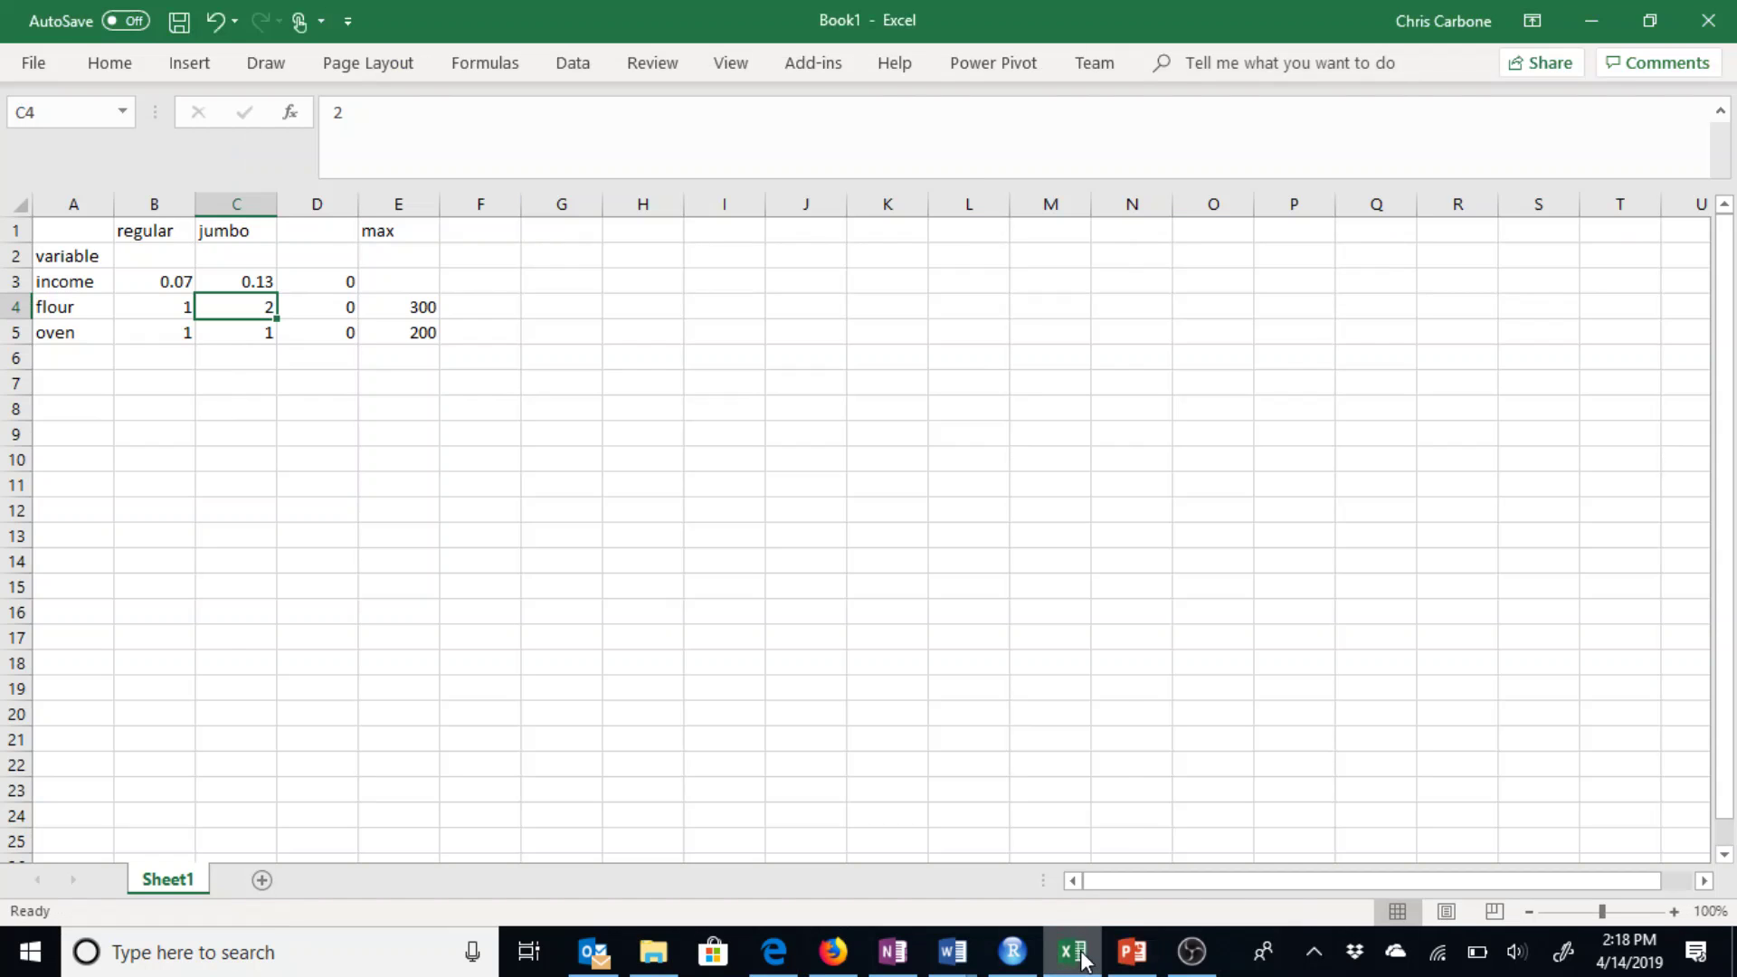
{"action": "key", "text": "Right"}
{"action": "key", "text": "Right"}
{"action": "key", "text": "Down"}
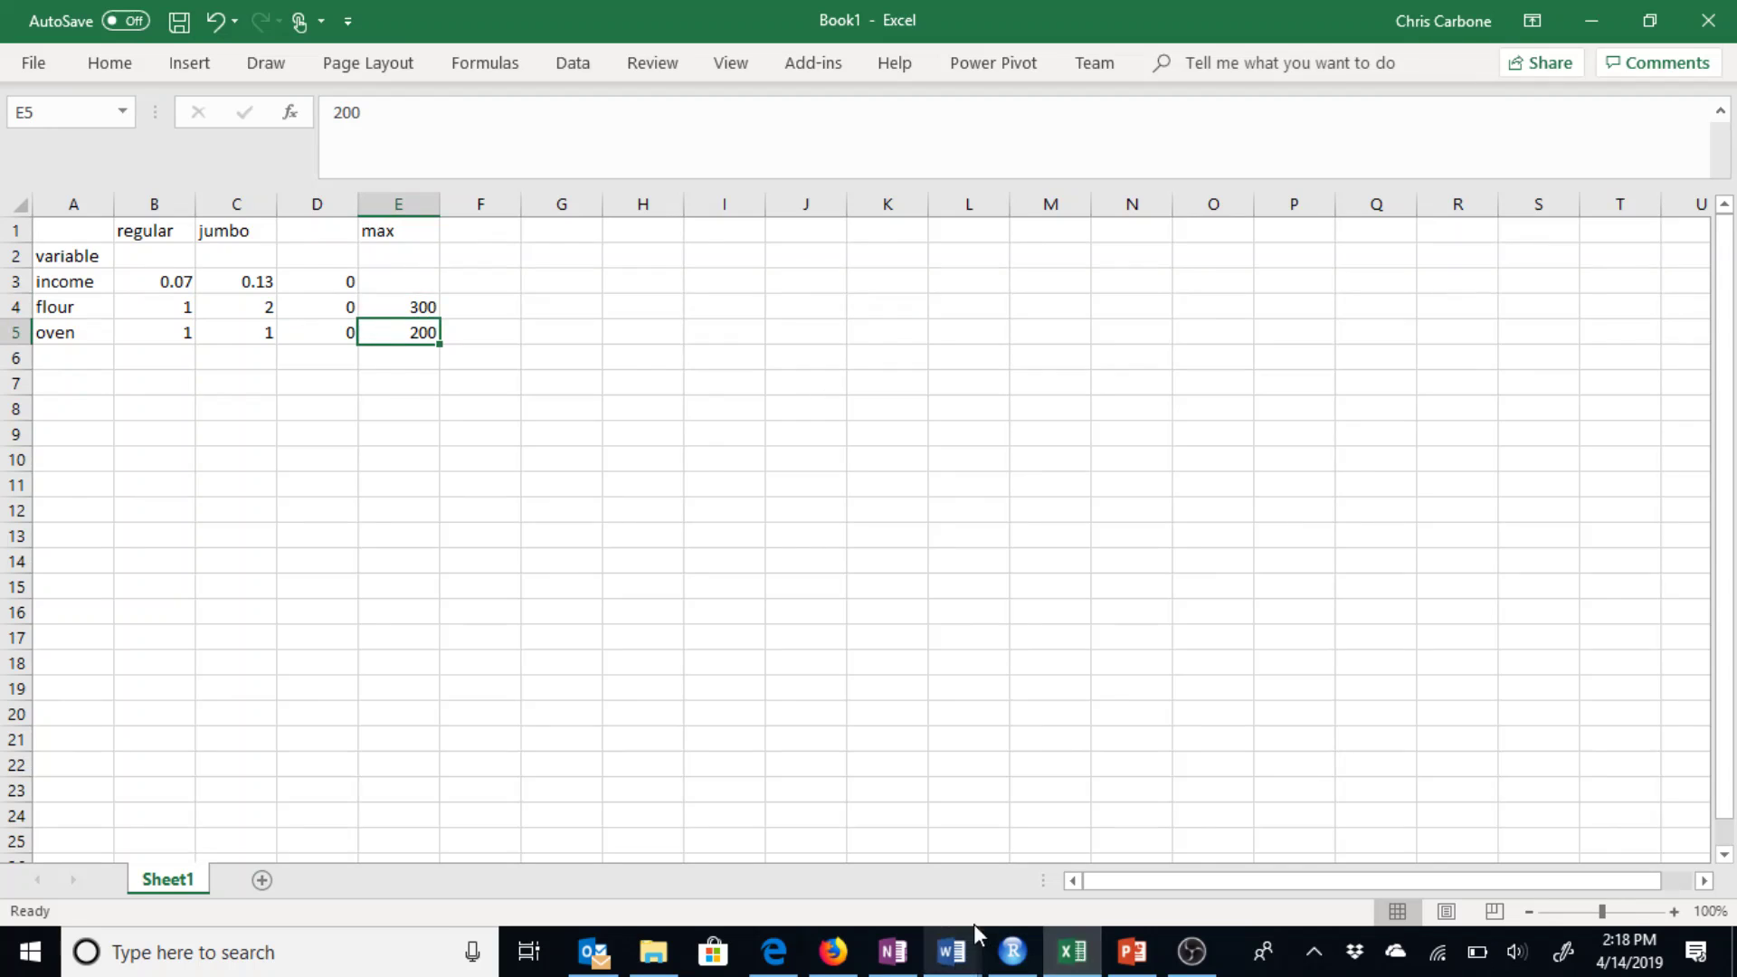
{"action": "left_click", "coordinate": [1146, 968]}
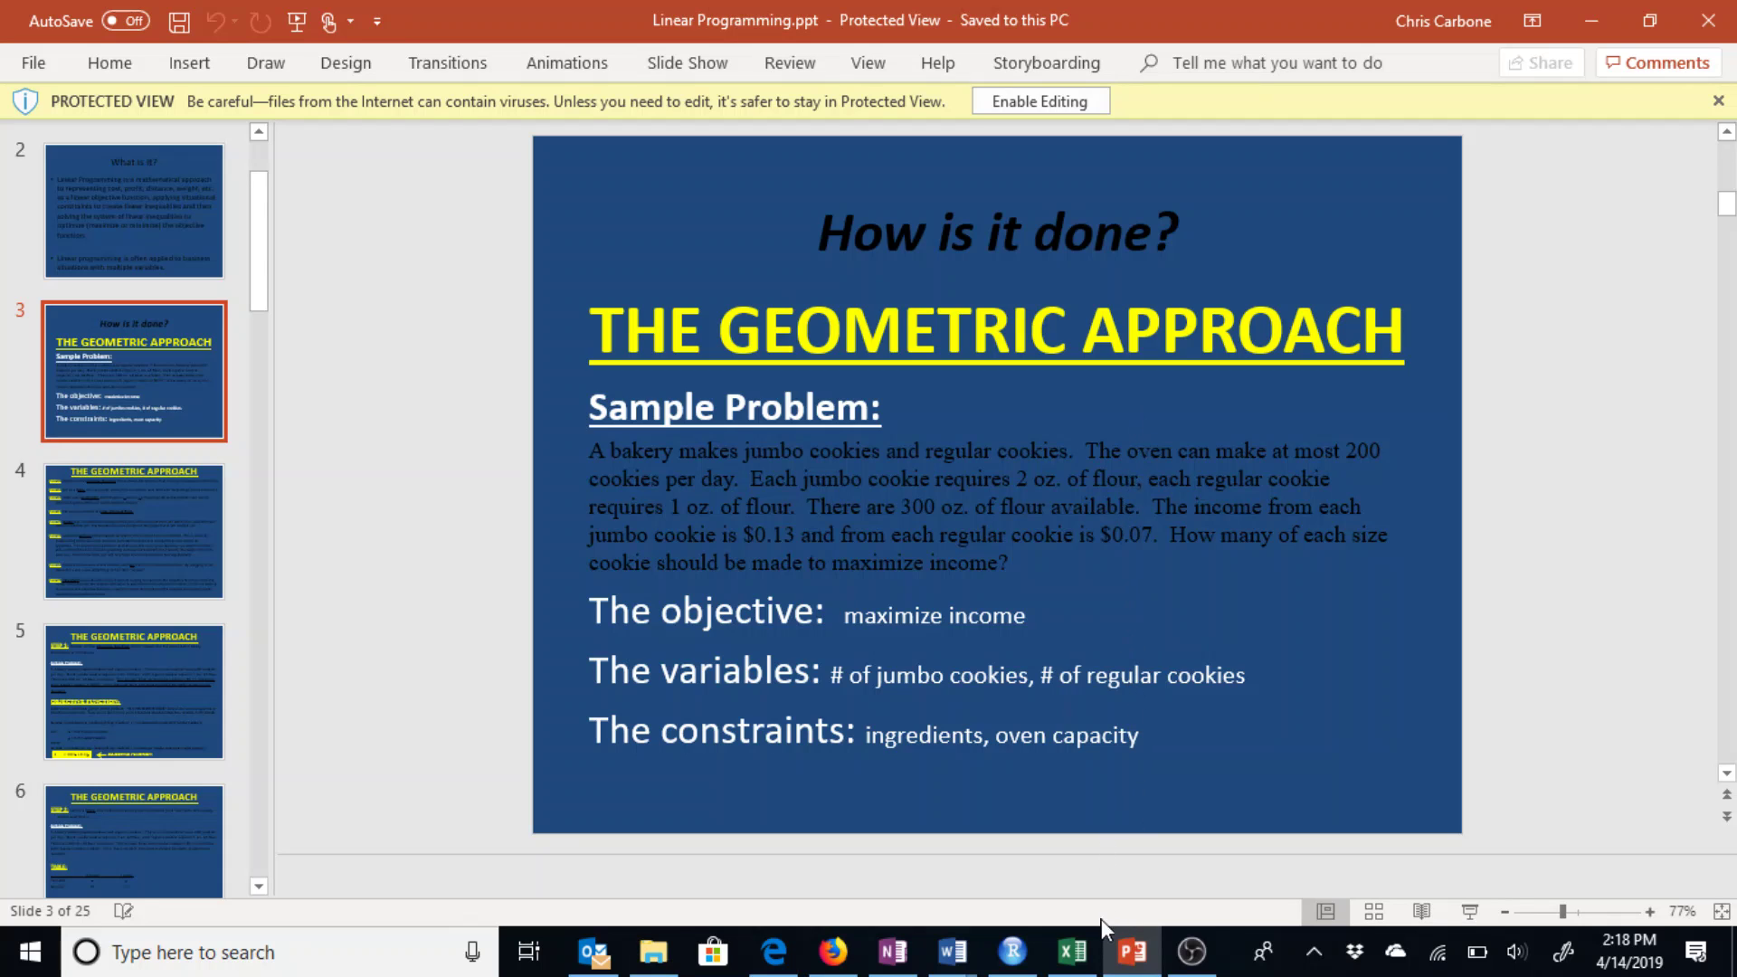
Inspect the oven total formula in D5 and the oven and flour amounts, then return to the slide
{"action": "left_click", "coordinate": [1072, 952]}
{"action": "key", "text": "Left"}
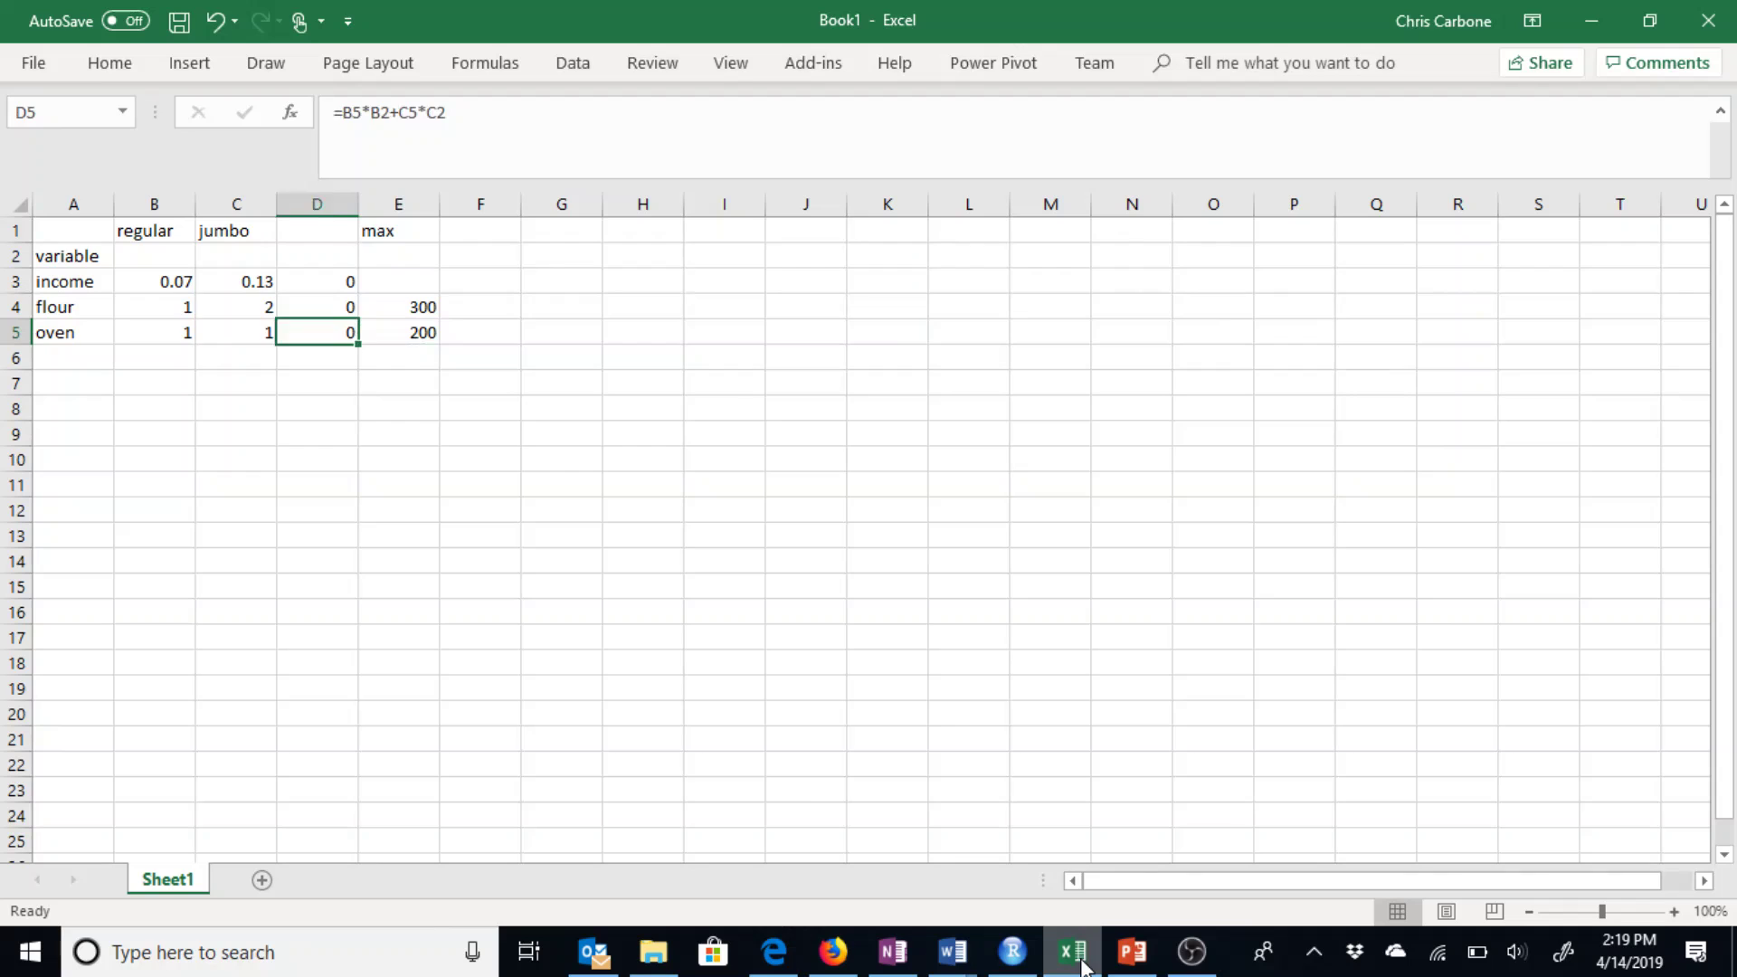
{"action": "key", "text": "Left"}
{"action": "key", "text": "Left"}
{"action": "key", "text": "Up"}
{"action": "key", "text": "Right"}
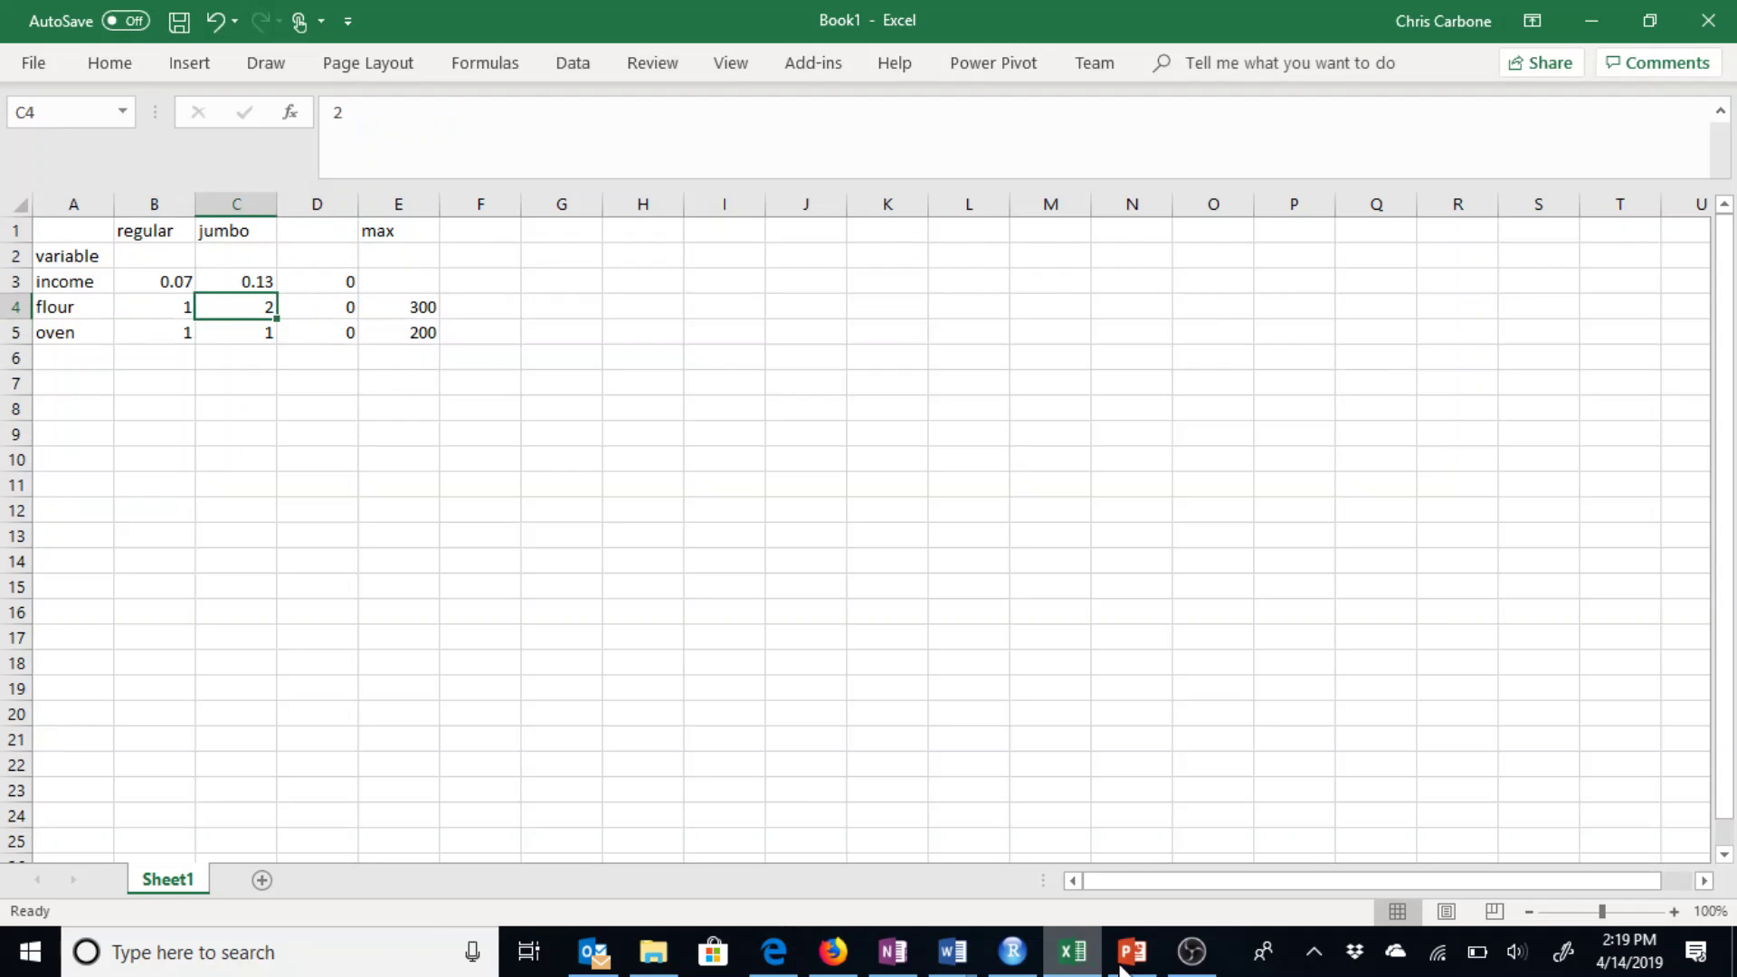
{"action": "left_click", "coordinate": [1136, 967]}
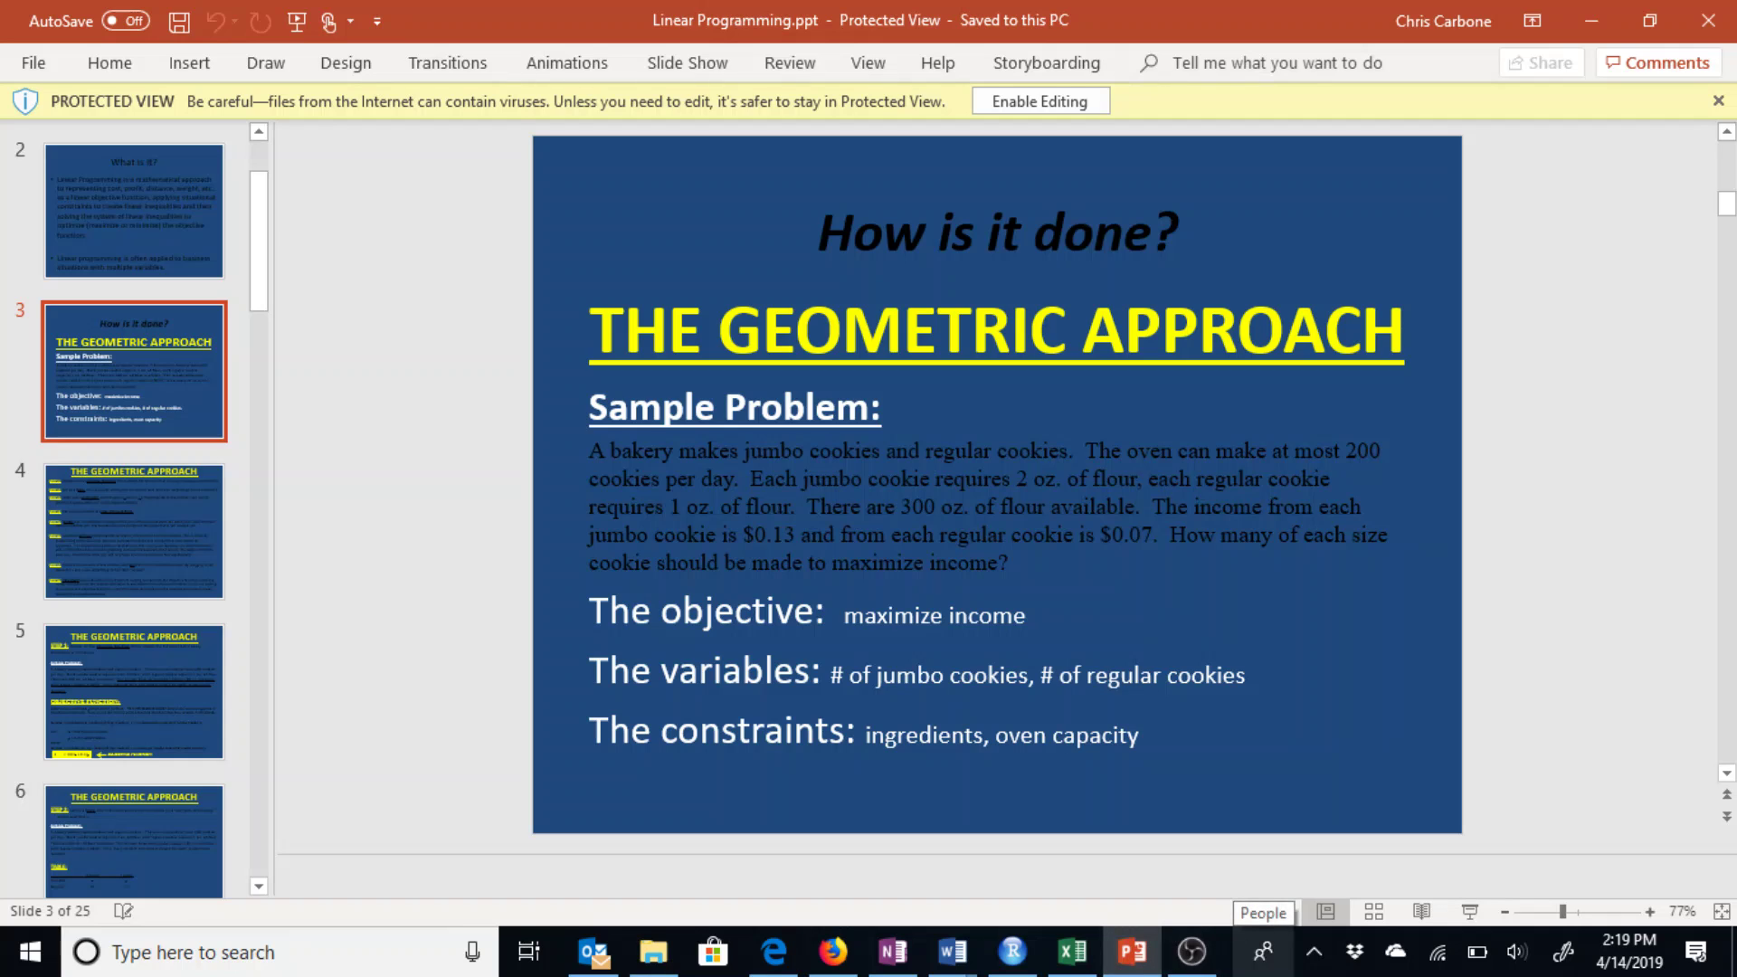
Bring Book1 with the cookie income, flour and oven table back in front of the slide
{"action": "left_click", "coordinate": [1074, 958]}
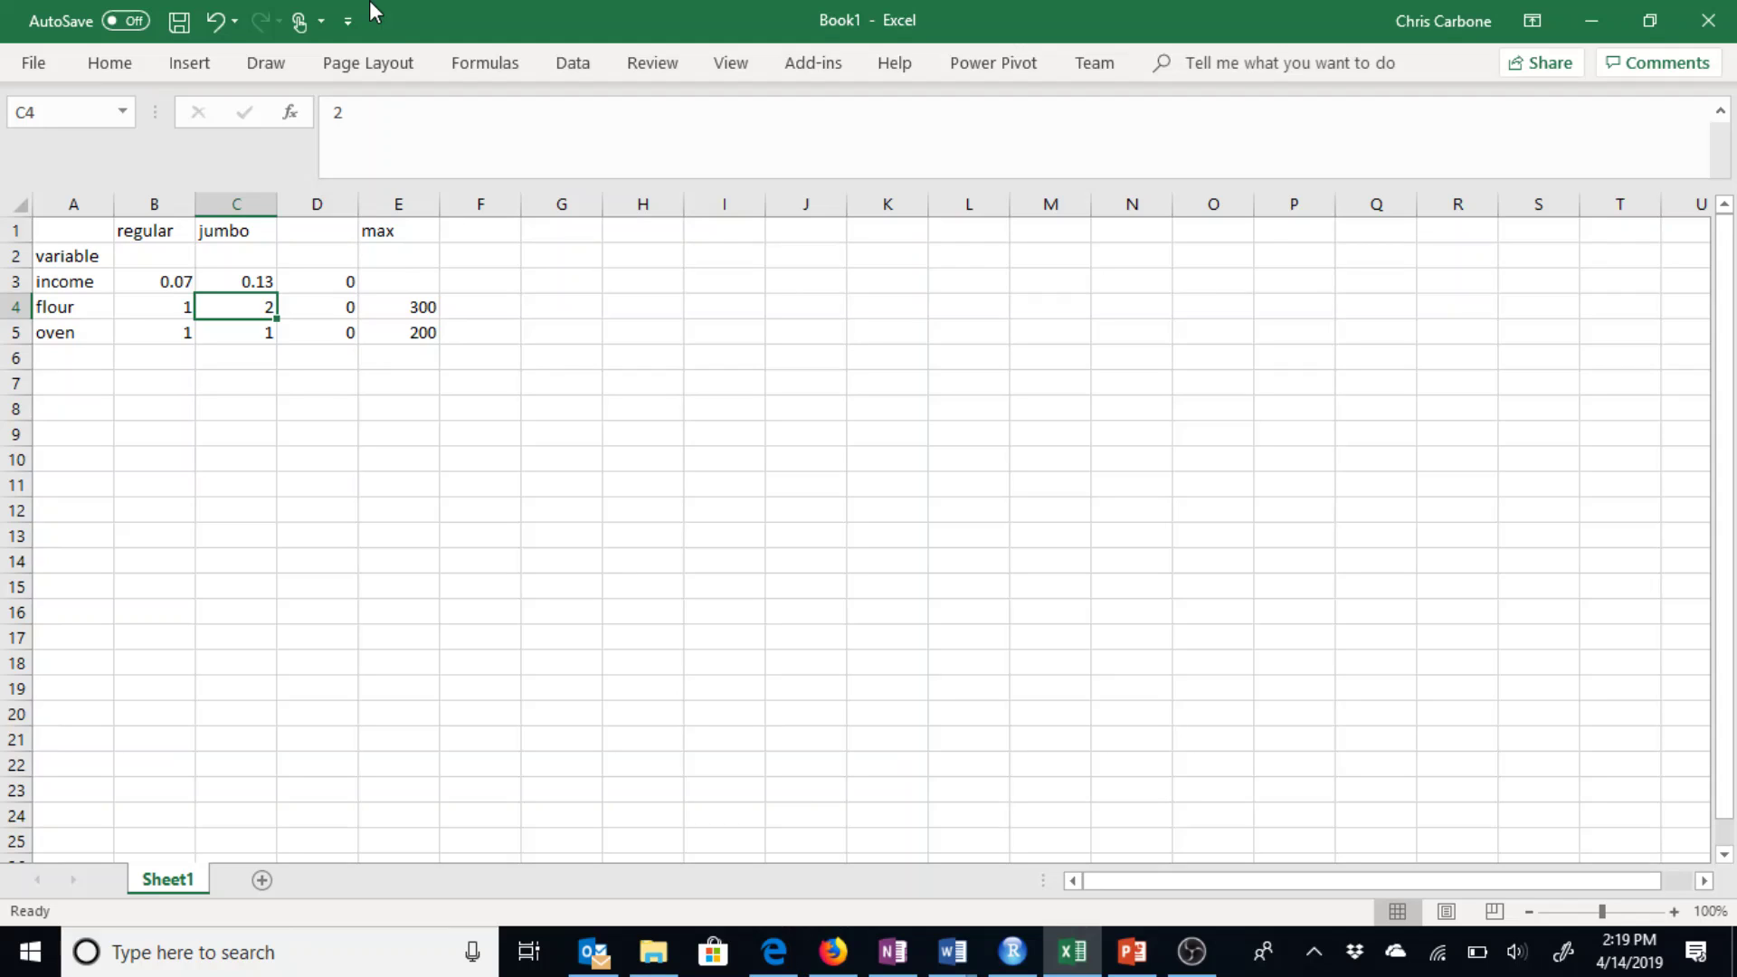
Search the Office Add-ins store for 'solver' and choose to add Solver
{"action": "left_click", "coordinate": [207, 70]}
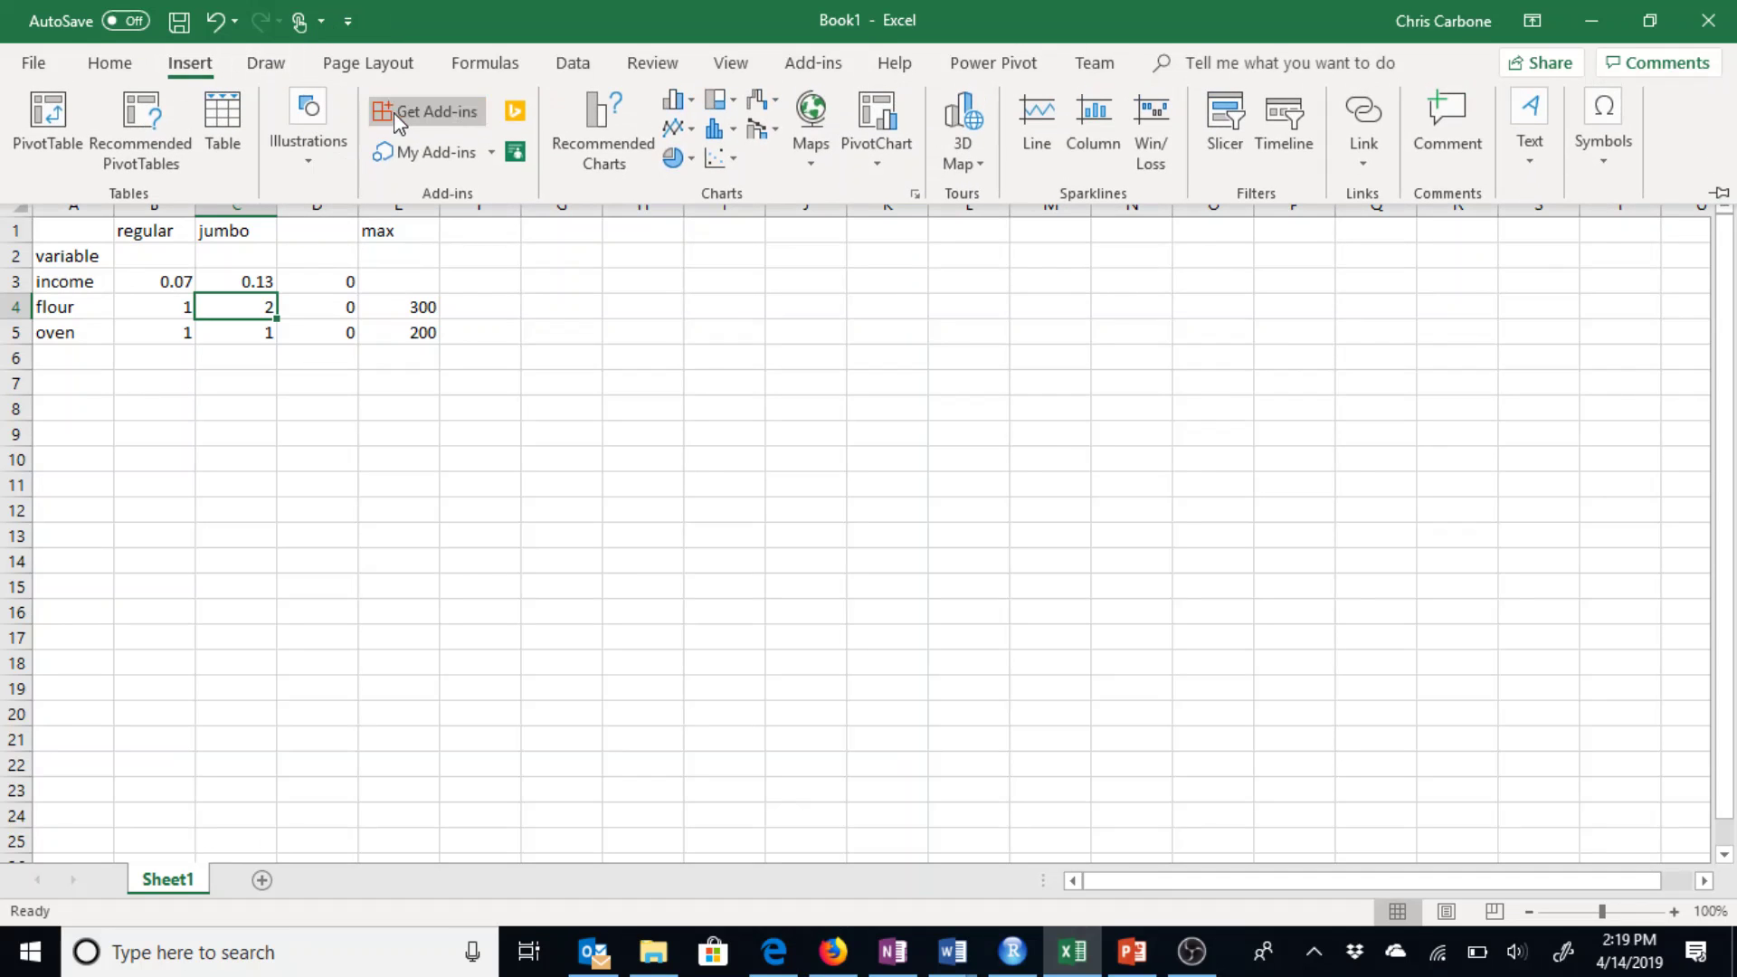
{"action": "key", "text": "Escape"}
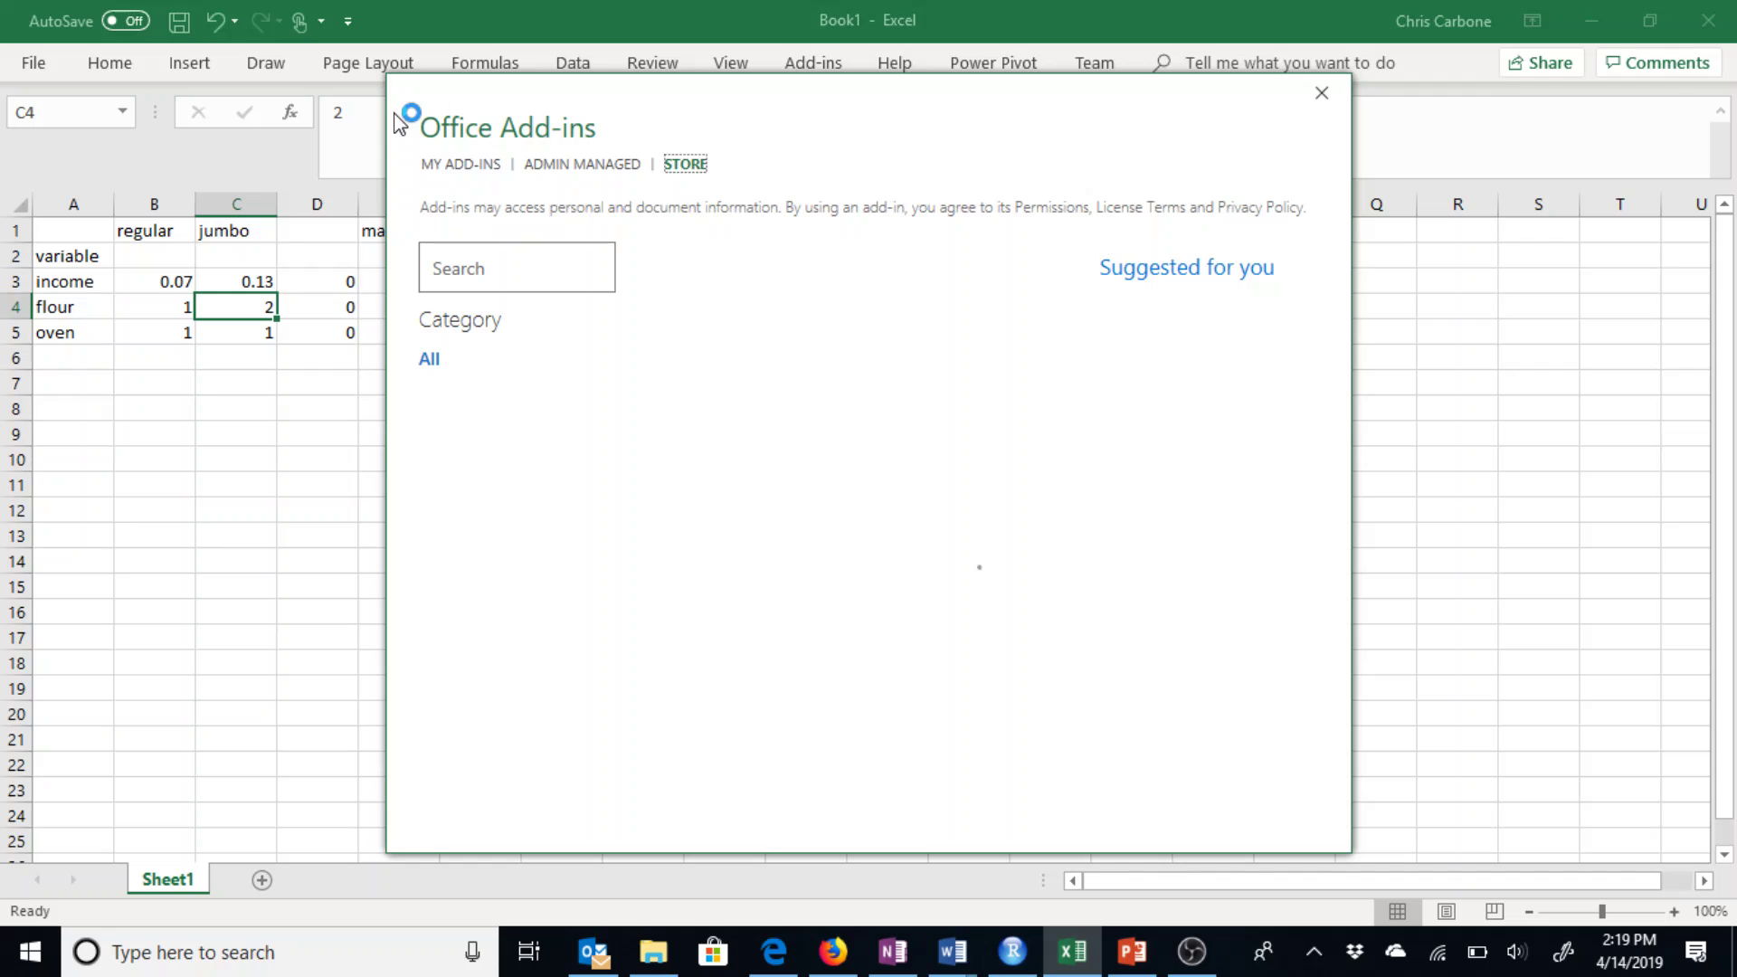
{"action": "left_click", "coordinate": [476, 261]}
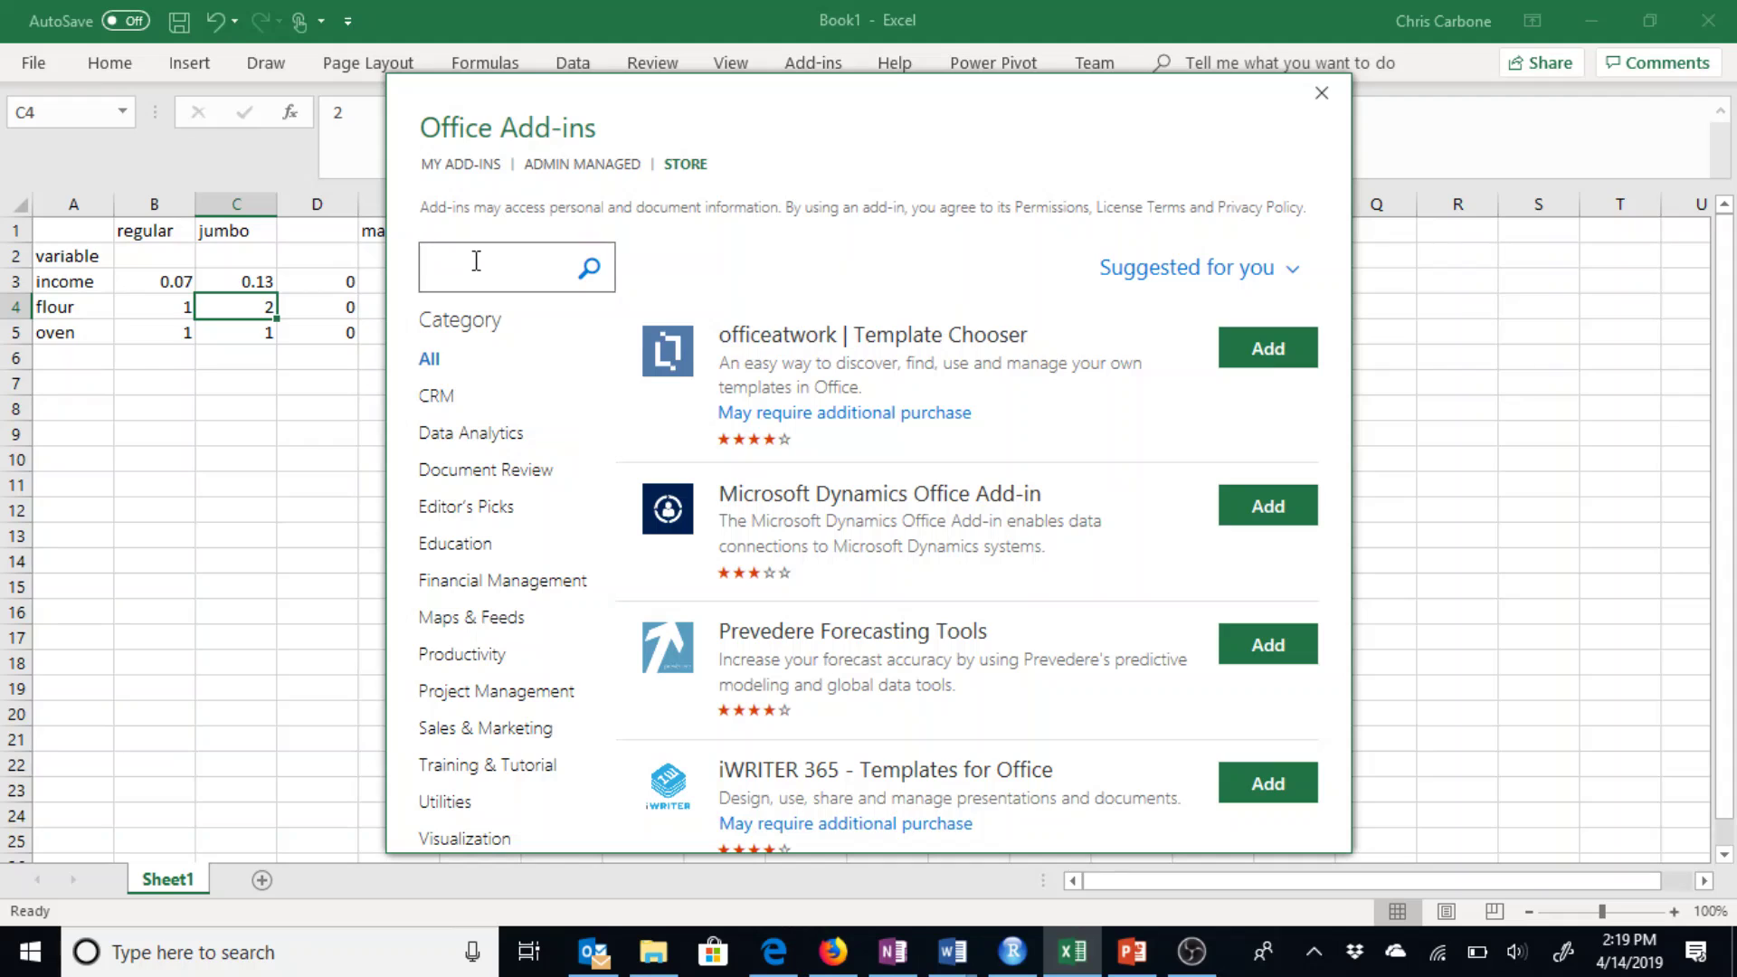
{"action": "type", "text": "solver"}
{"action": "key", "text": "Return"}
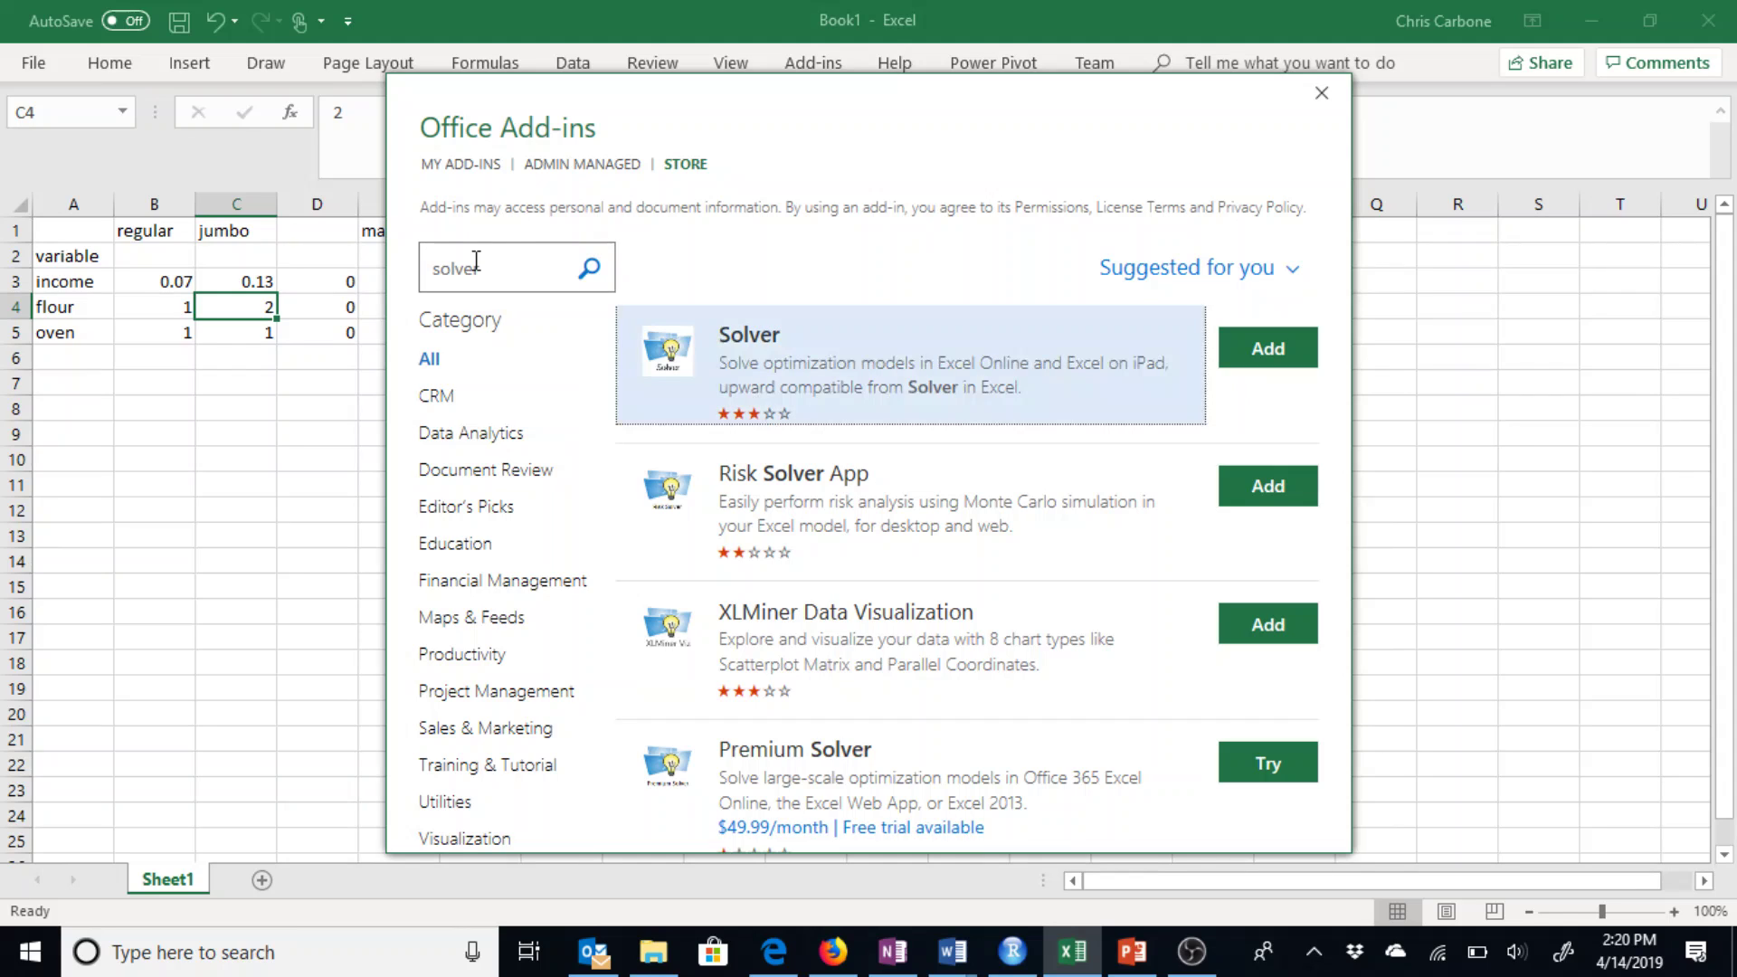
{"action": "left_click", "coordinate": [1262, 352]}
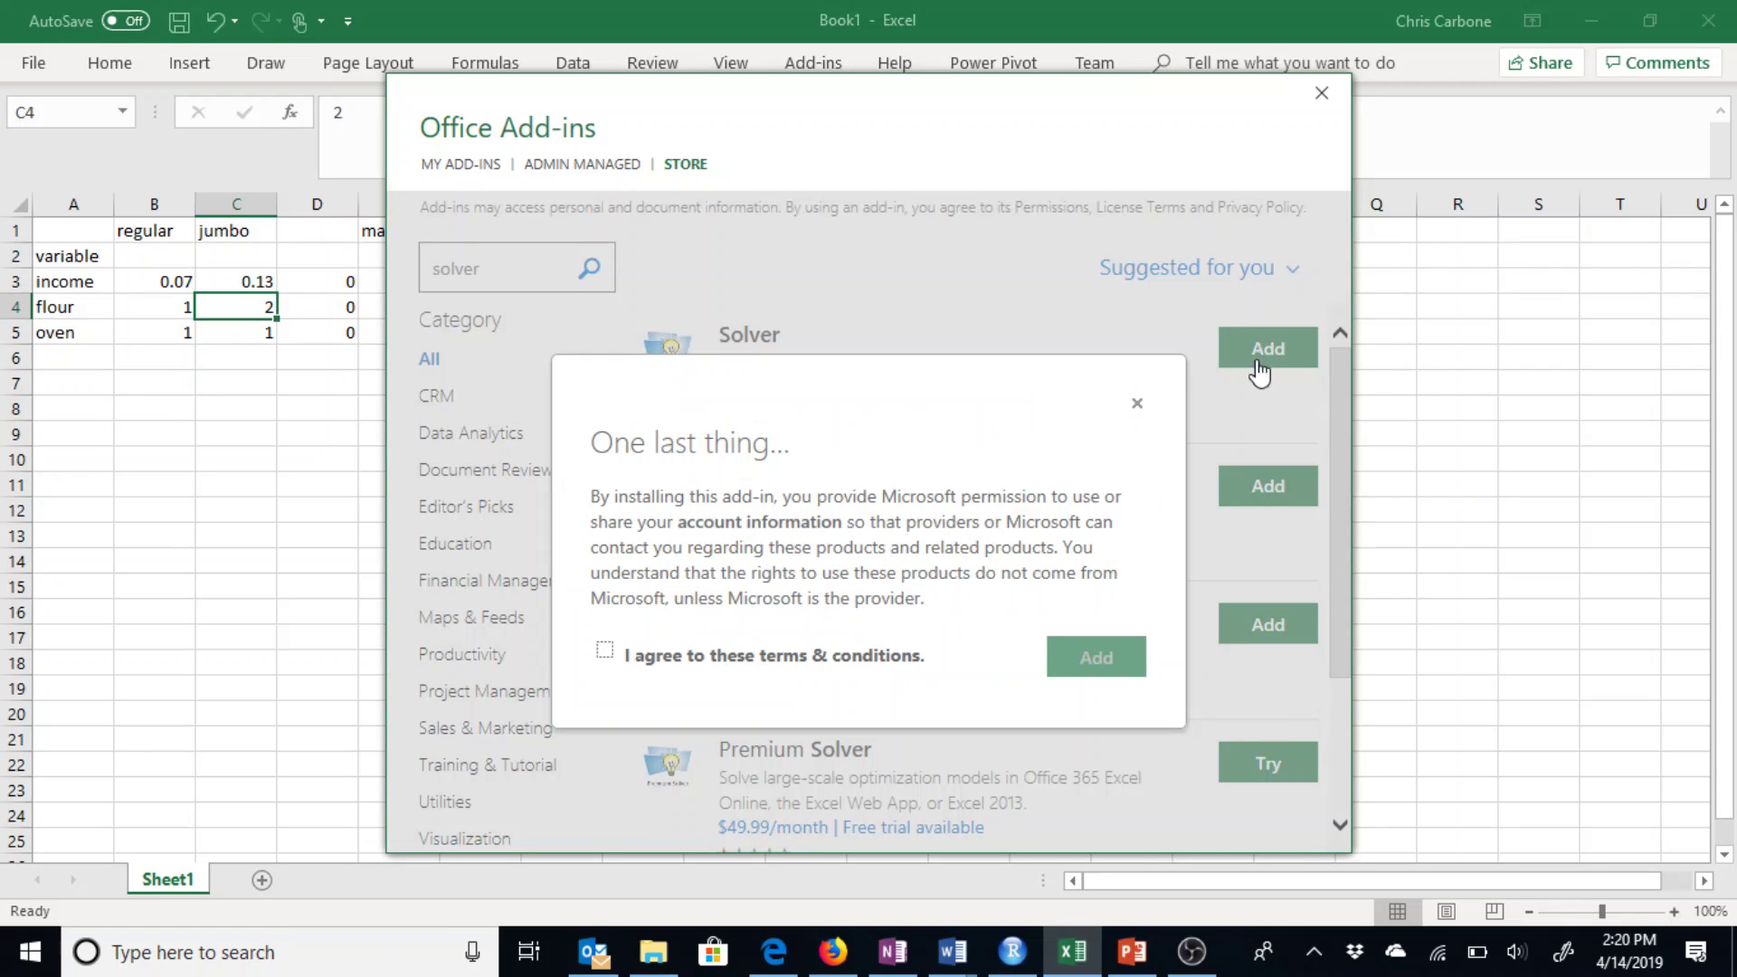
Agree to the terms and conditions and install the Solver add-in
{"action": "left_click", "coordinate": [796, 661]}
{"action": "left_click", "coordinate": [1051, 670]}
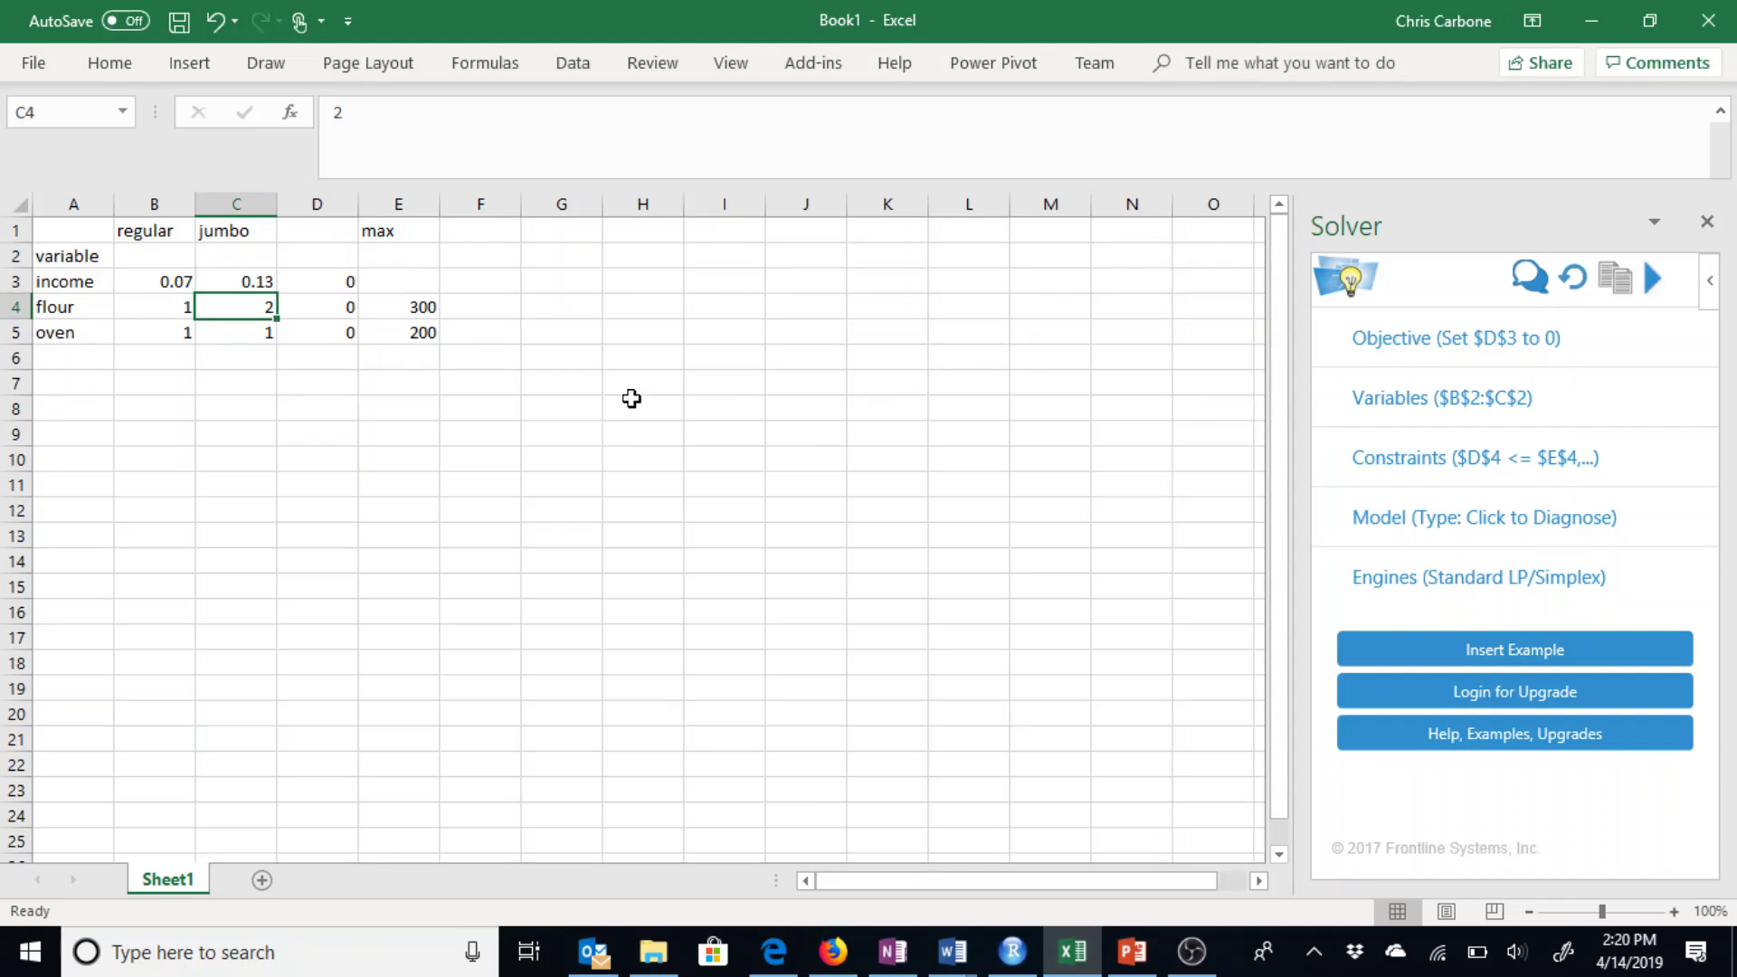
Set the Solver objective to the income total in D3, replacing the mistaken $B$3
{"action": "left_click", "coordinate": [1478, 331]}
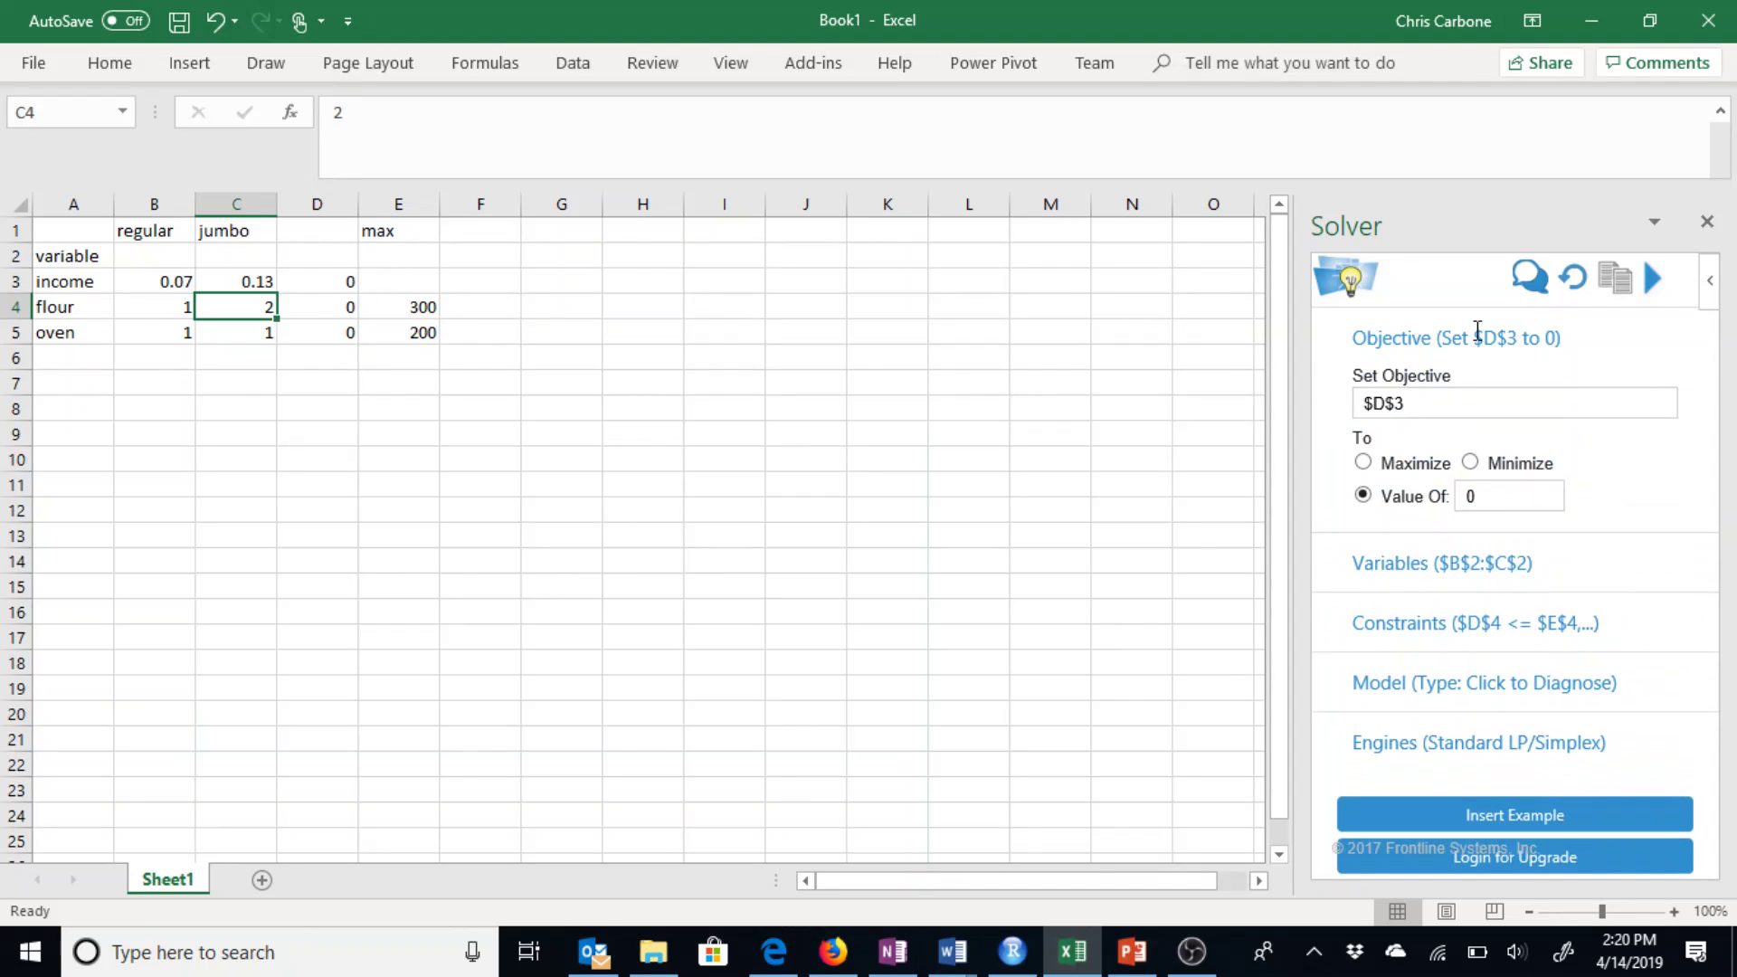
{"action": "left_click", "coordinate": [1454, 407]}
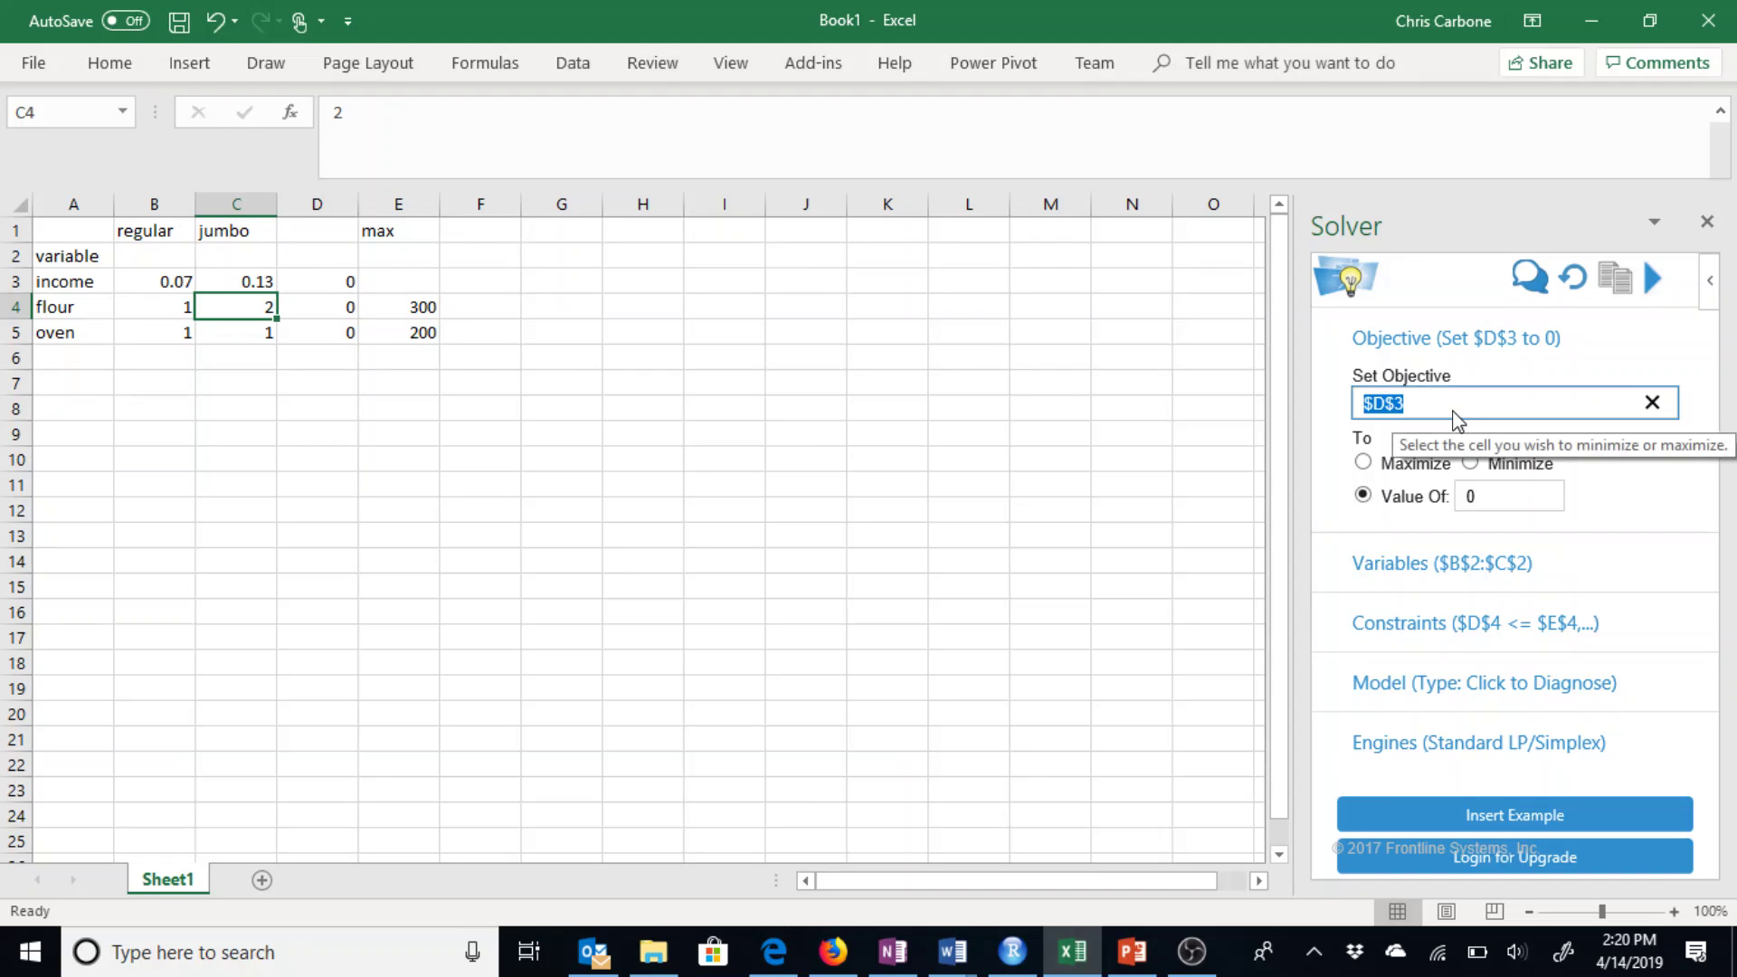
{"action": "key", "text": "BackSpace"}
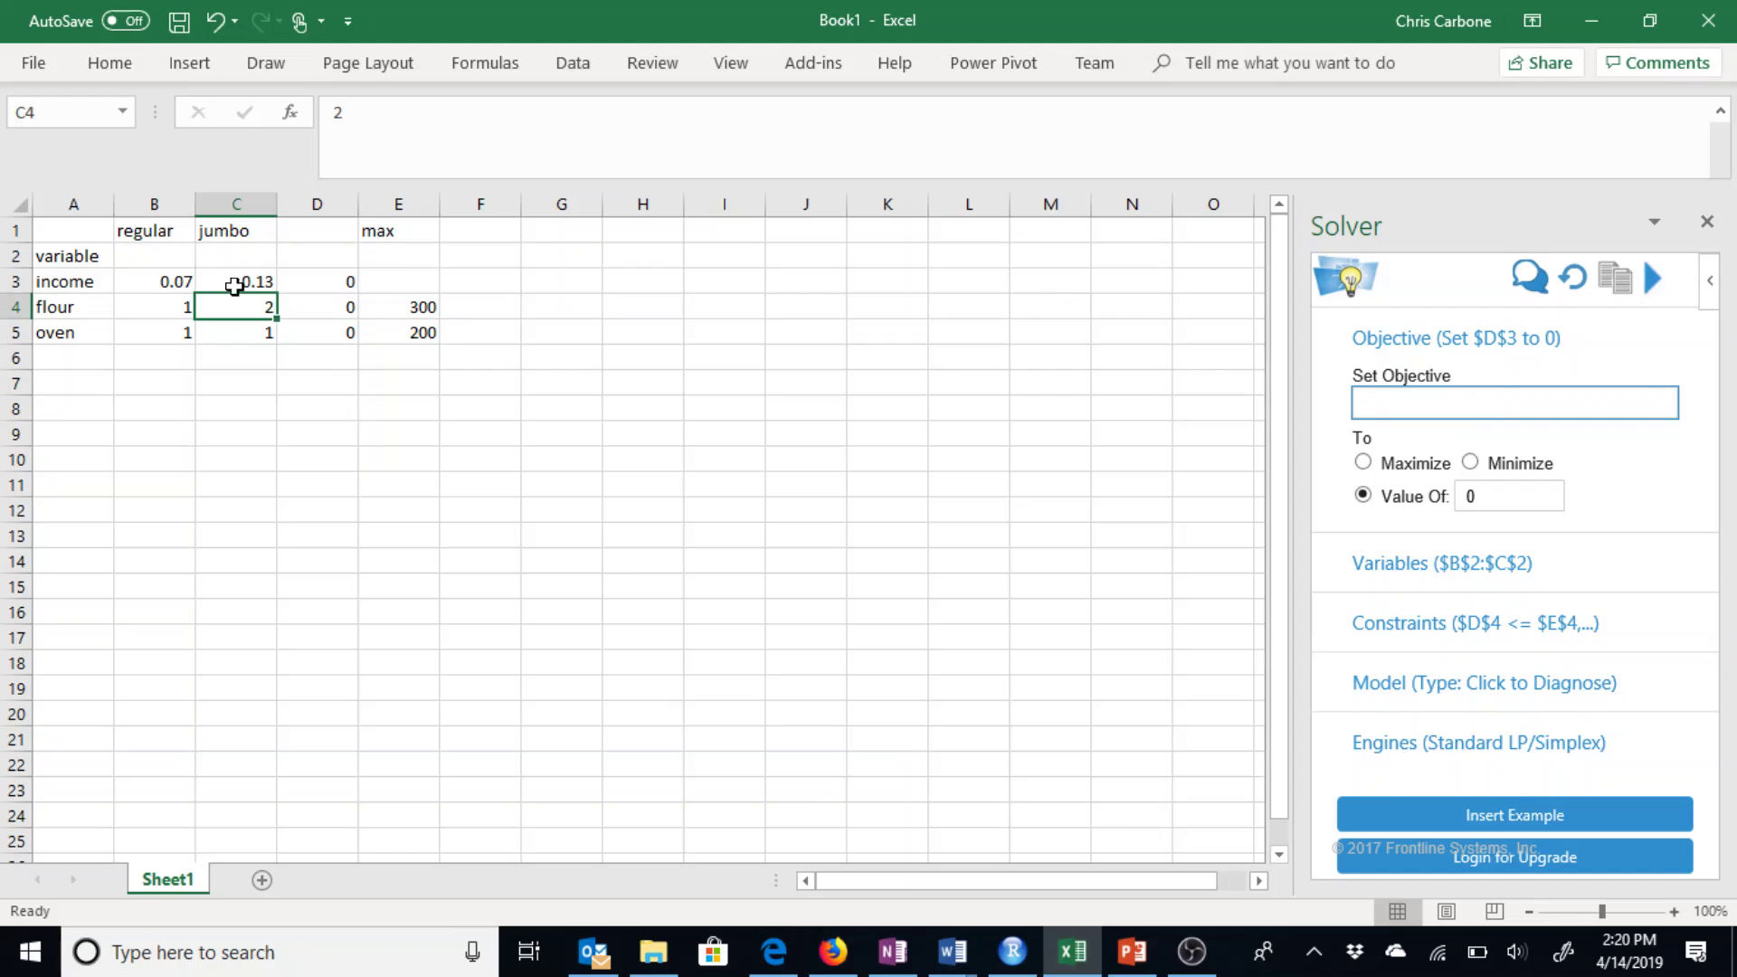
{"action": "left_click_drag", "start_coordinate": [173, 288], "coordinate": [222, 288]}
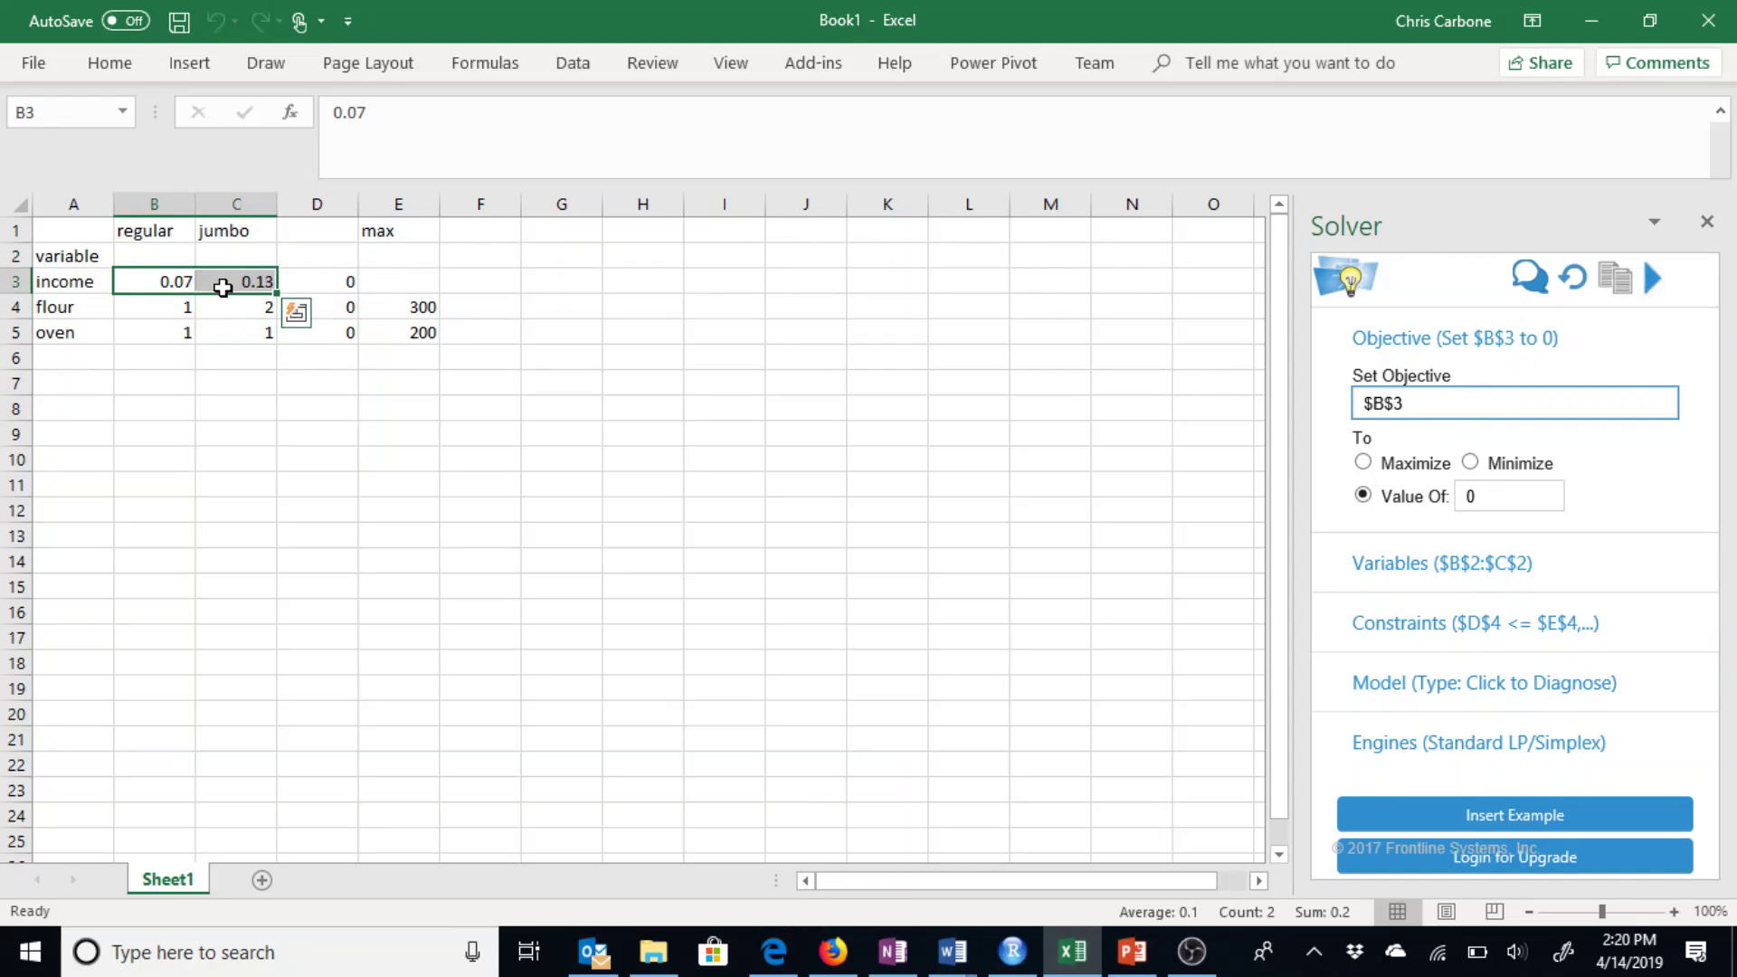
{"action": "left_click", "coordinate": [1445, 402]}
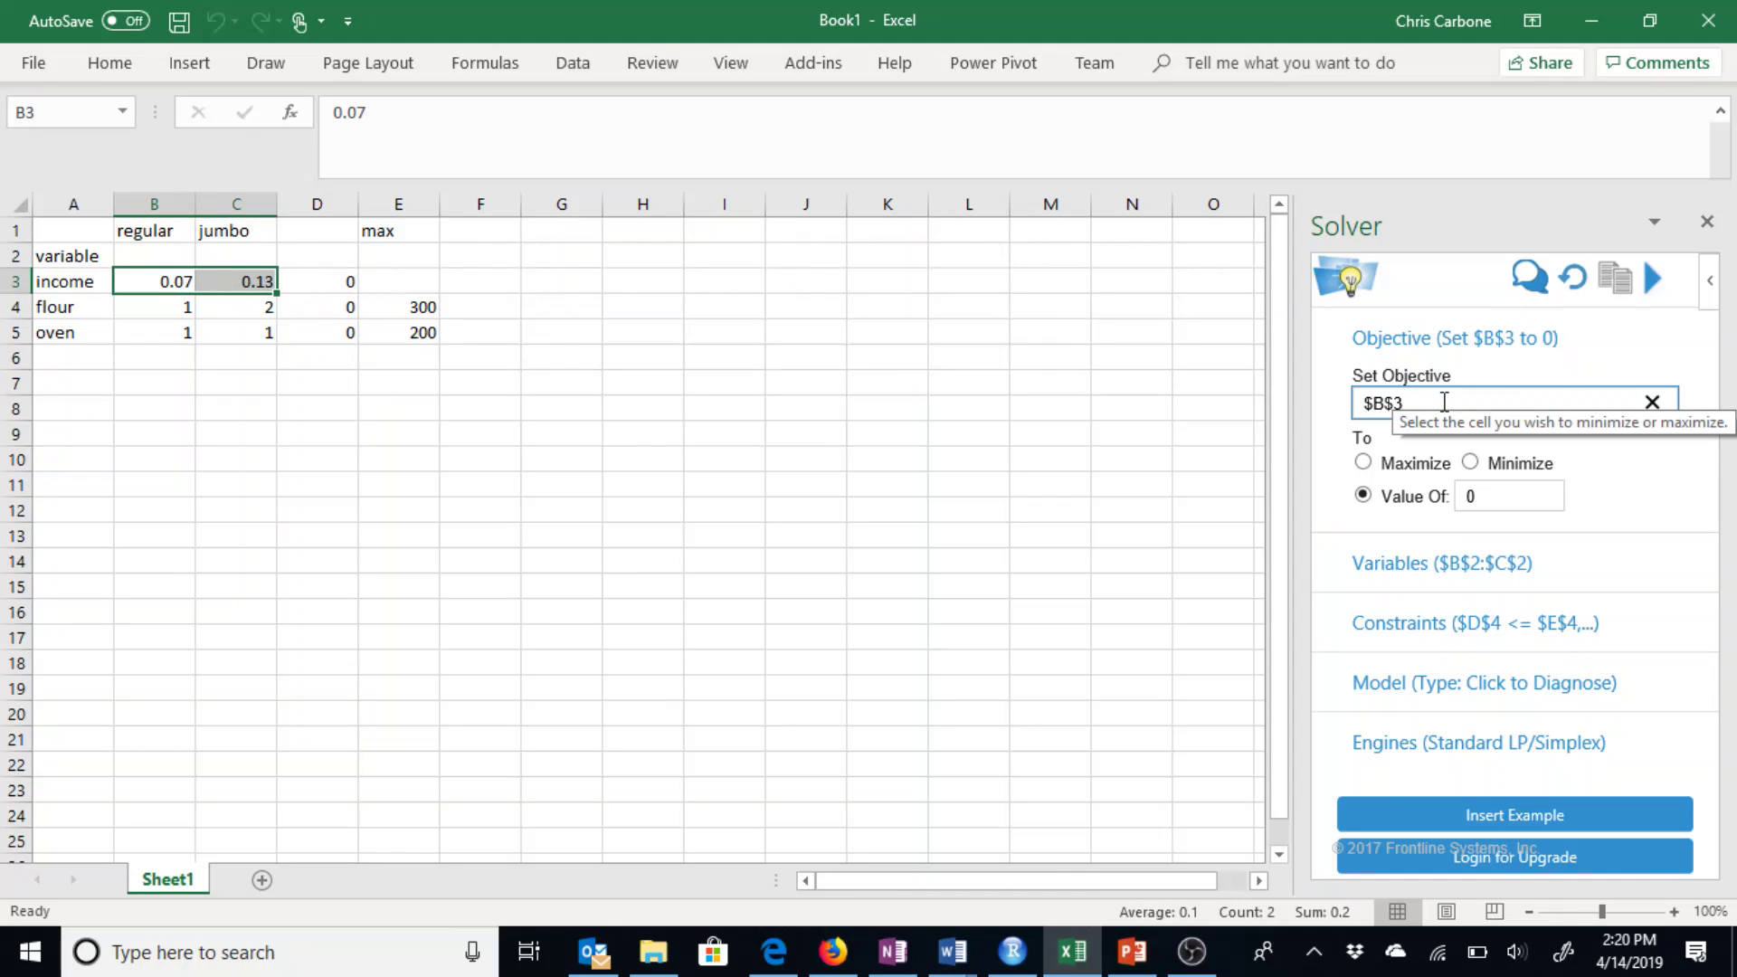
{"action": "key", "text": "BackSpace"}
{"action": "key", "text": "BackSpace"}
{"action": "key", "text": "BackSpace"}
{"action": "key", "text": "BackSpace"}
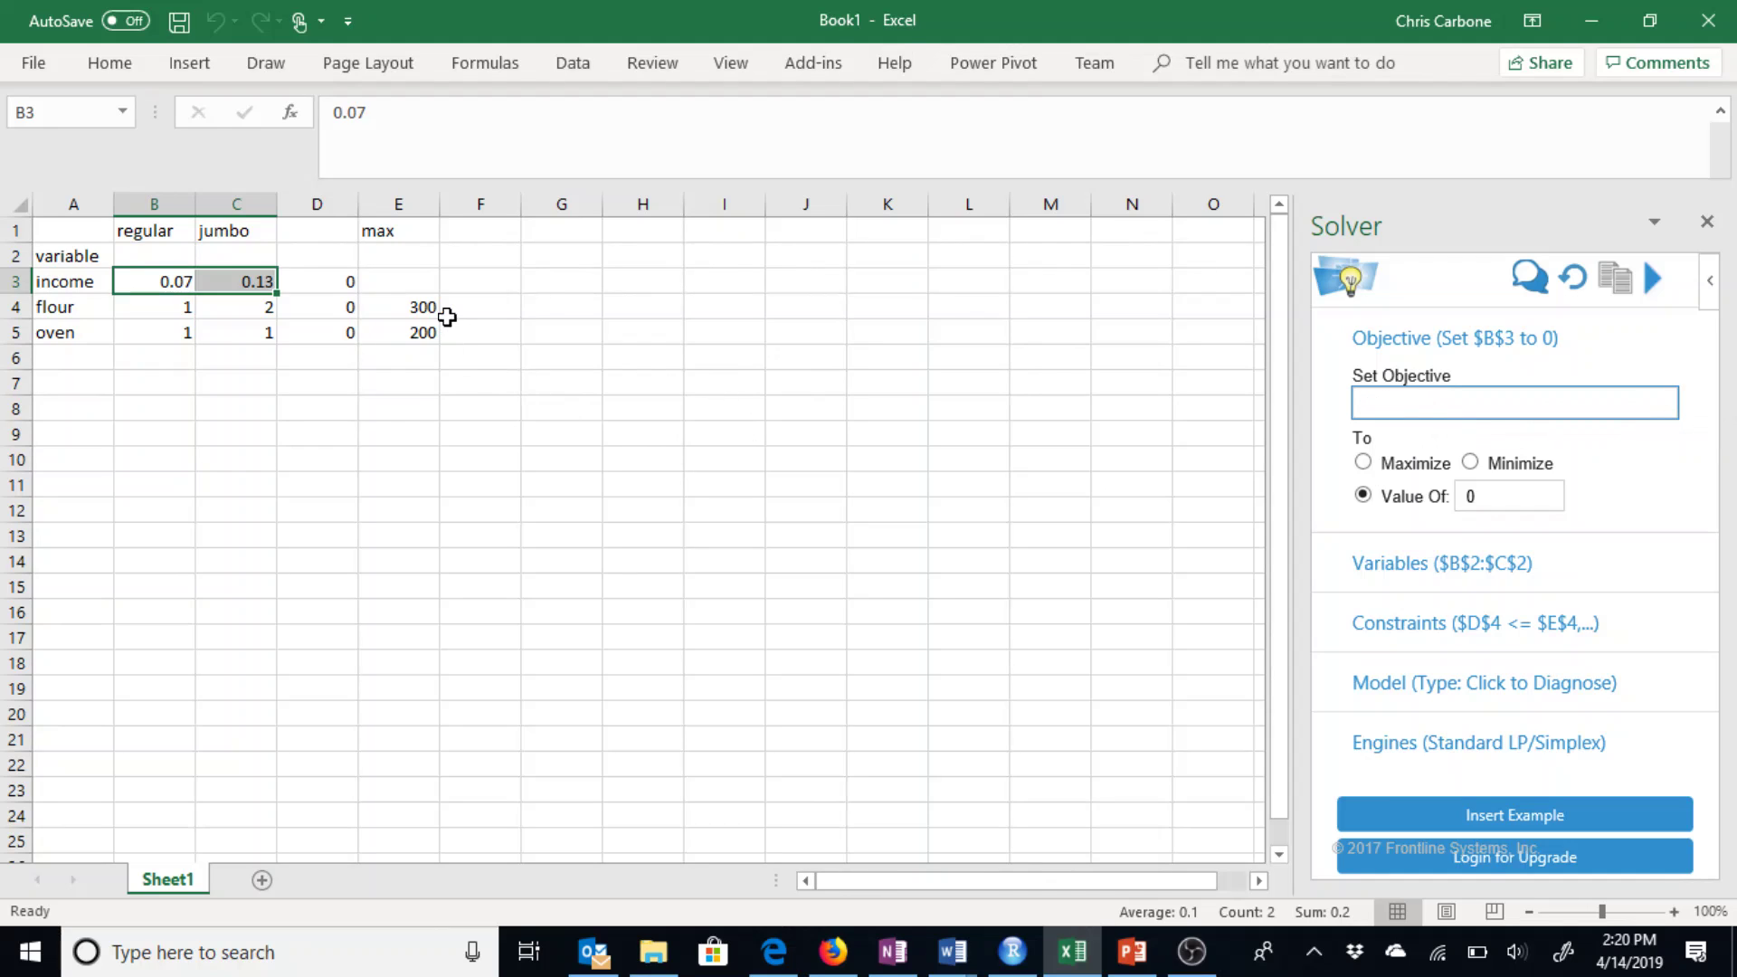
{"action": "left_click", "coordinate": [340, 284]}
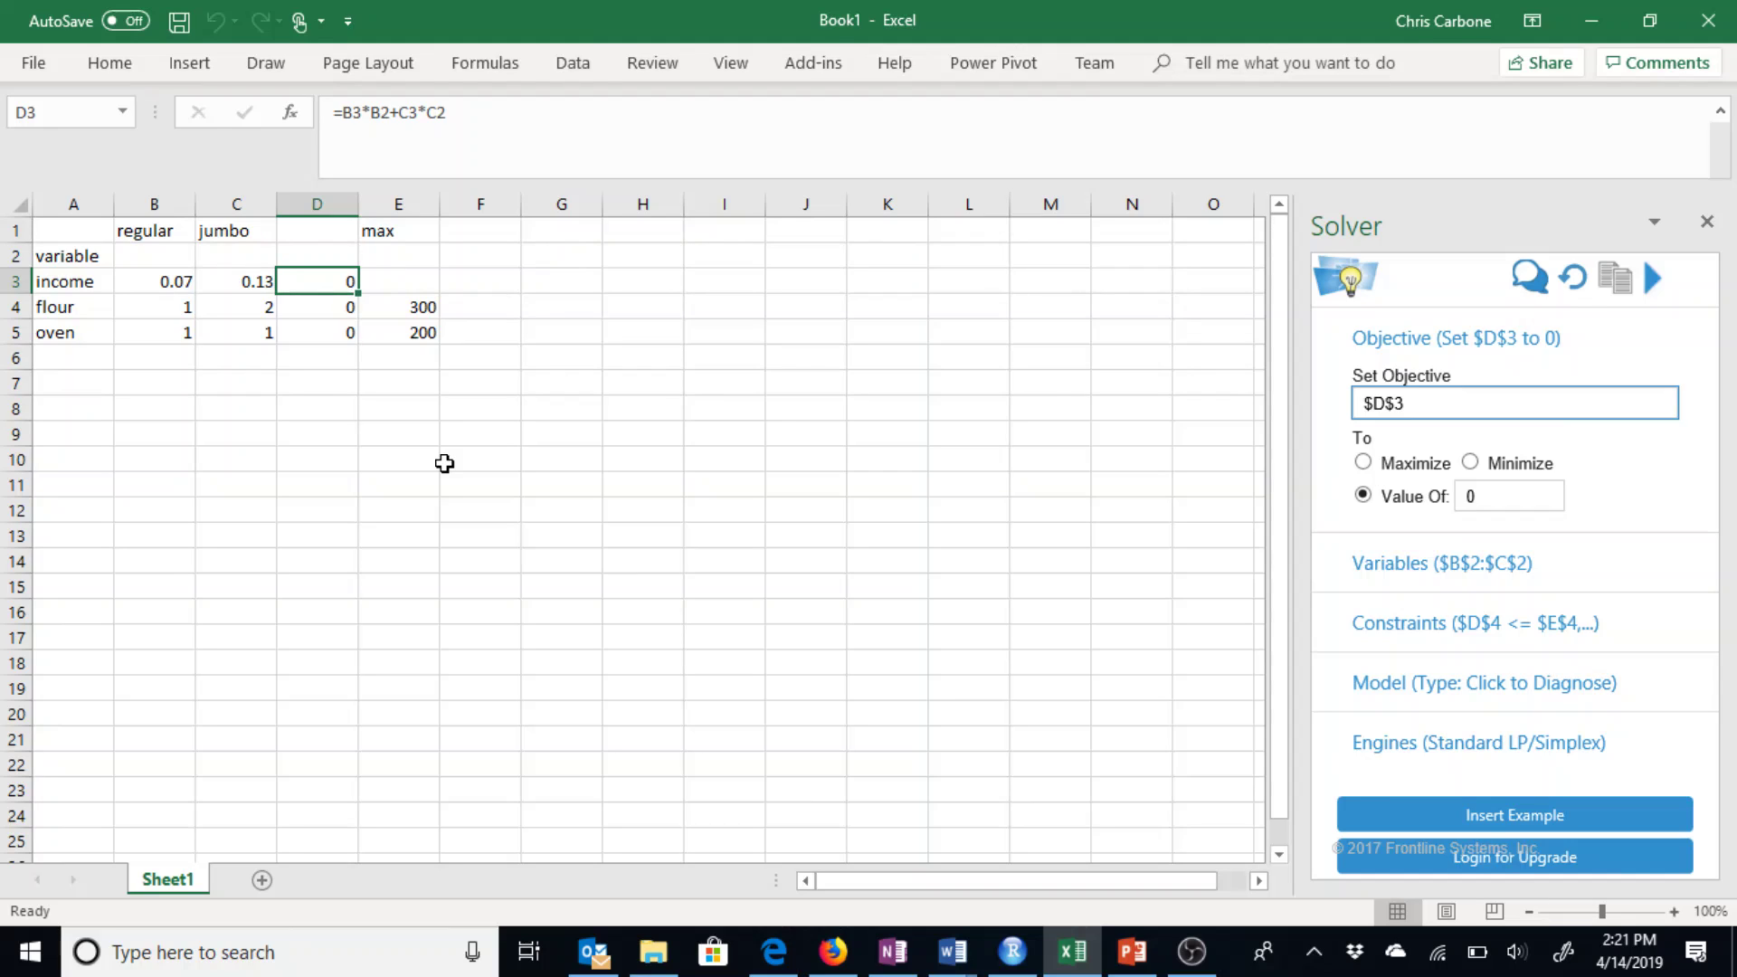
Review the oven, flour and income total formulas in D5, D4 and D3
{"action": "left_click", "coordinate": [324, 325]}
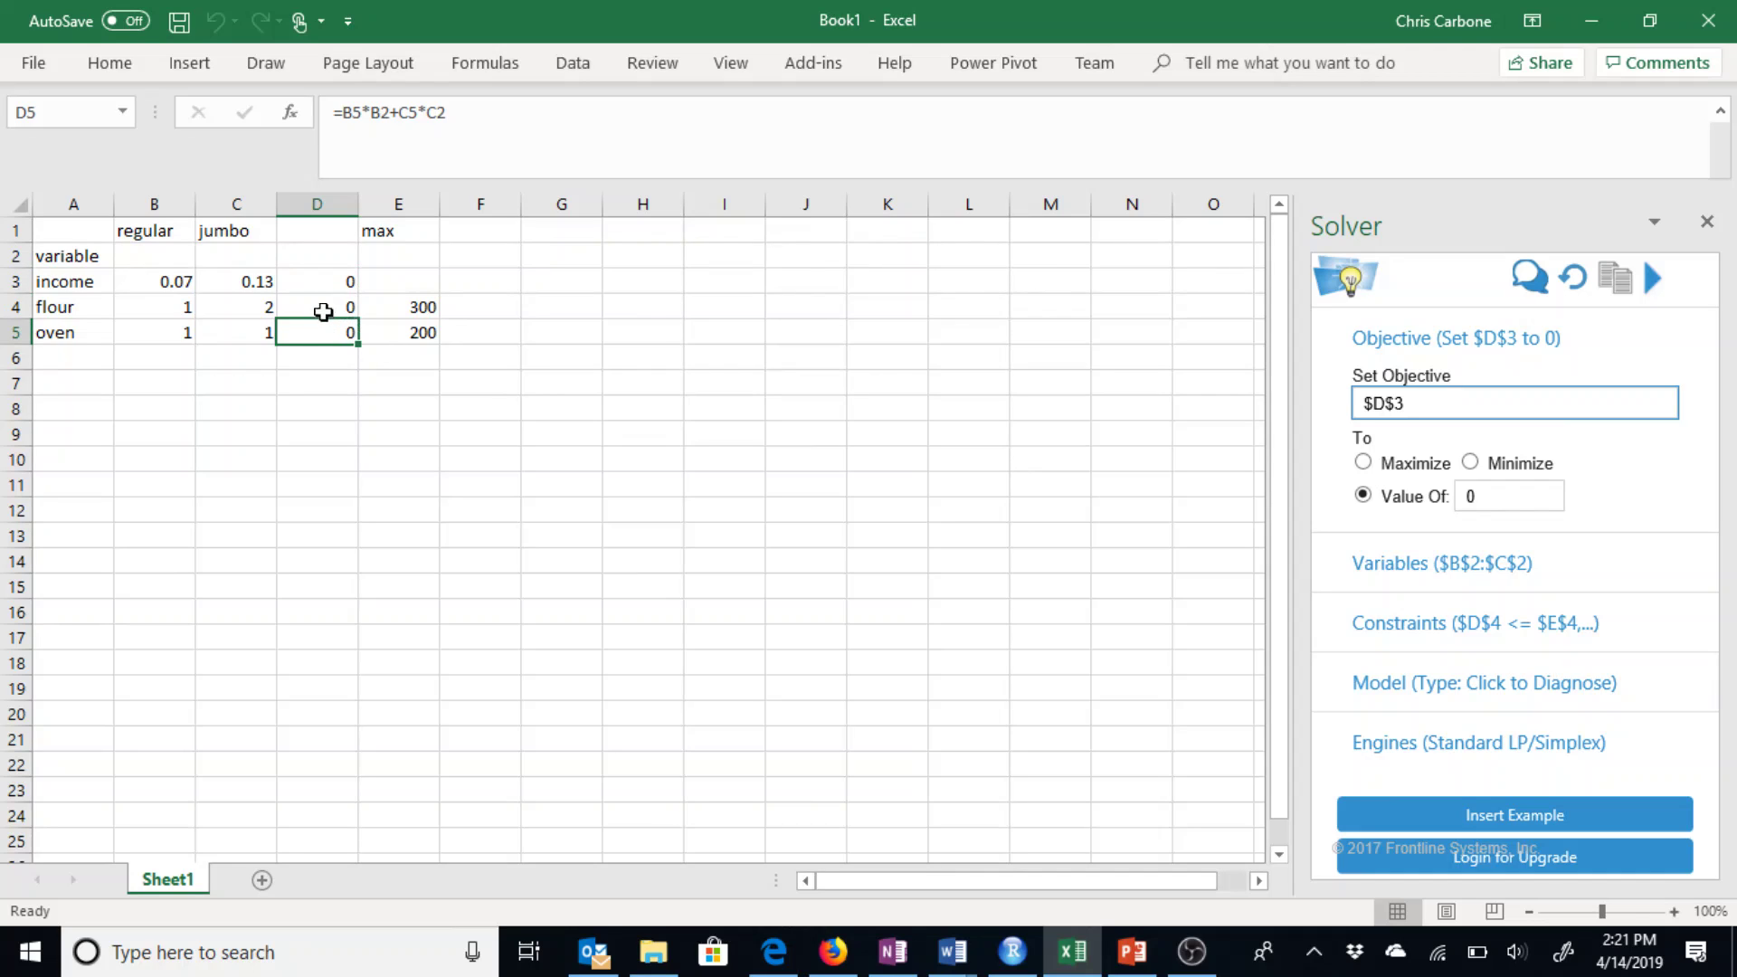
{"action": "left_click", "coordinate": [323, 310]}
{"action": "left_click", "coordinate": [325, 329]}
{"action": "left_click", "coordinate": [340, 283]}
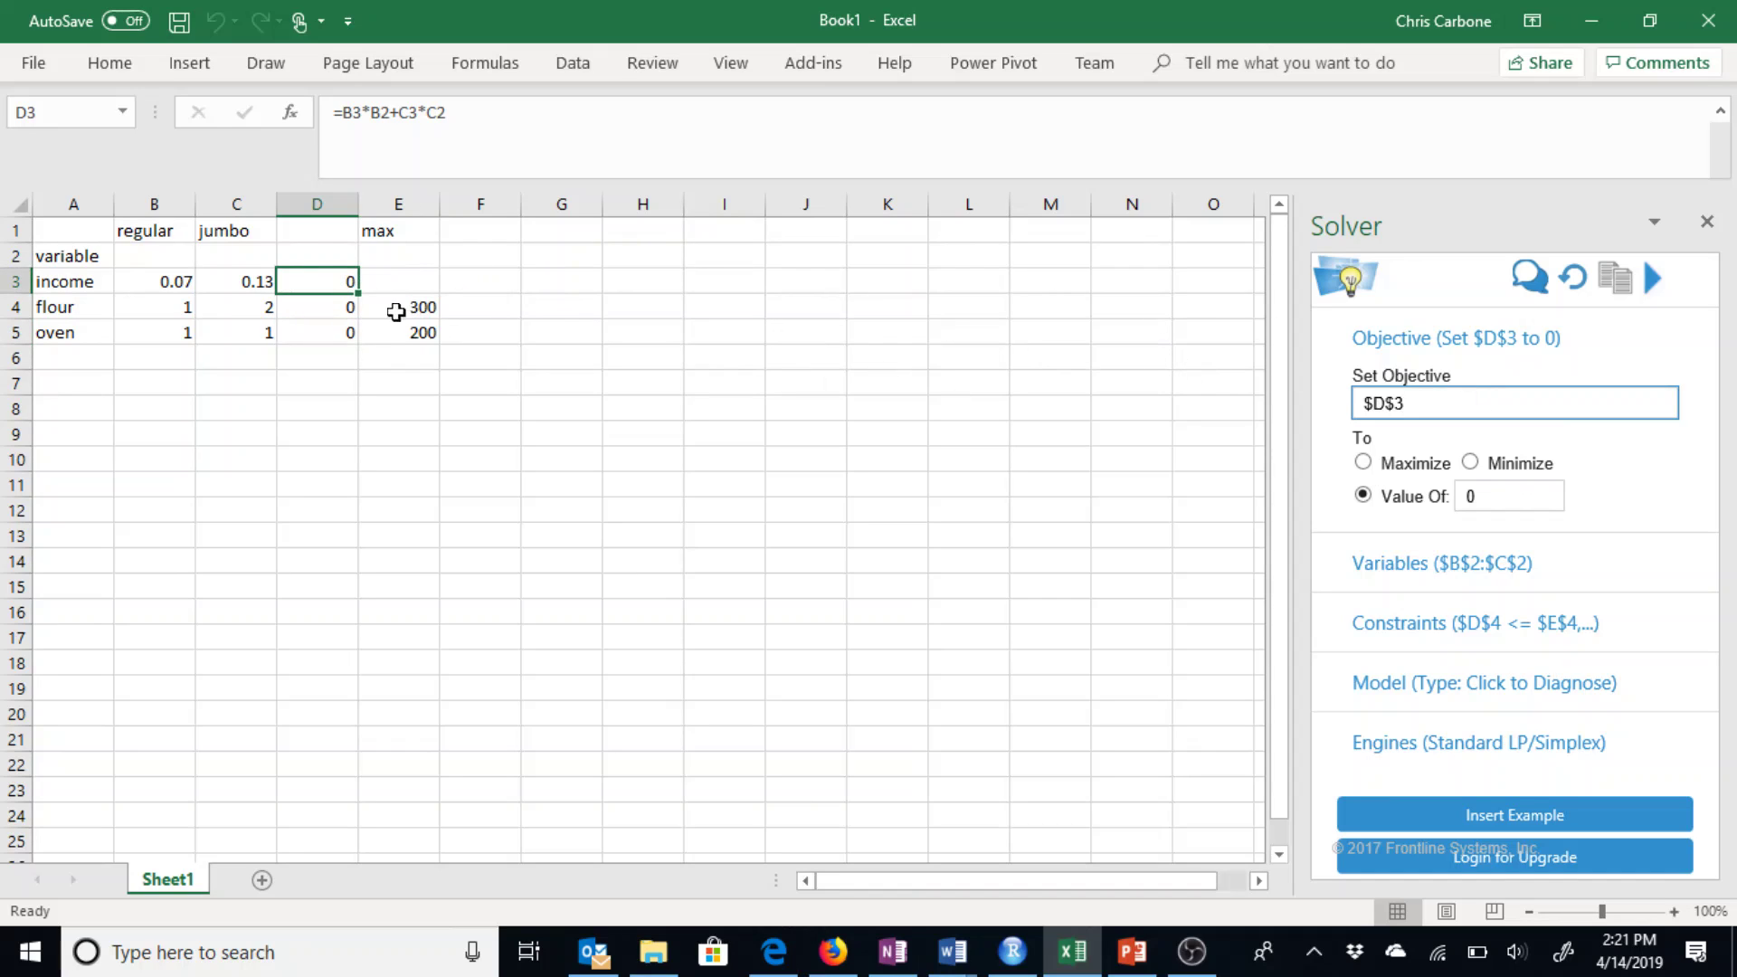
Make Solver maximize $D$3 and confirm variables $B$2:$C$2 are assumed nonnegative
{"action": "left_click", "coordinate": [1511, 568]}
{"action": "left_click", "coordinate": [1429, 344]}
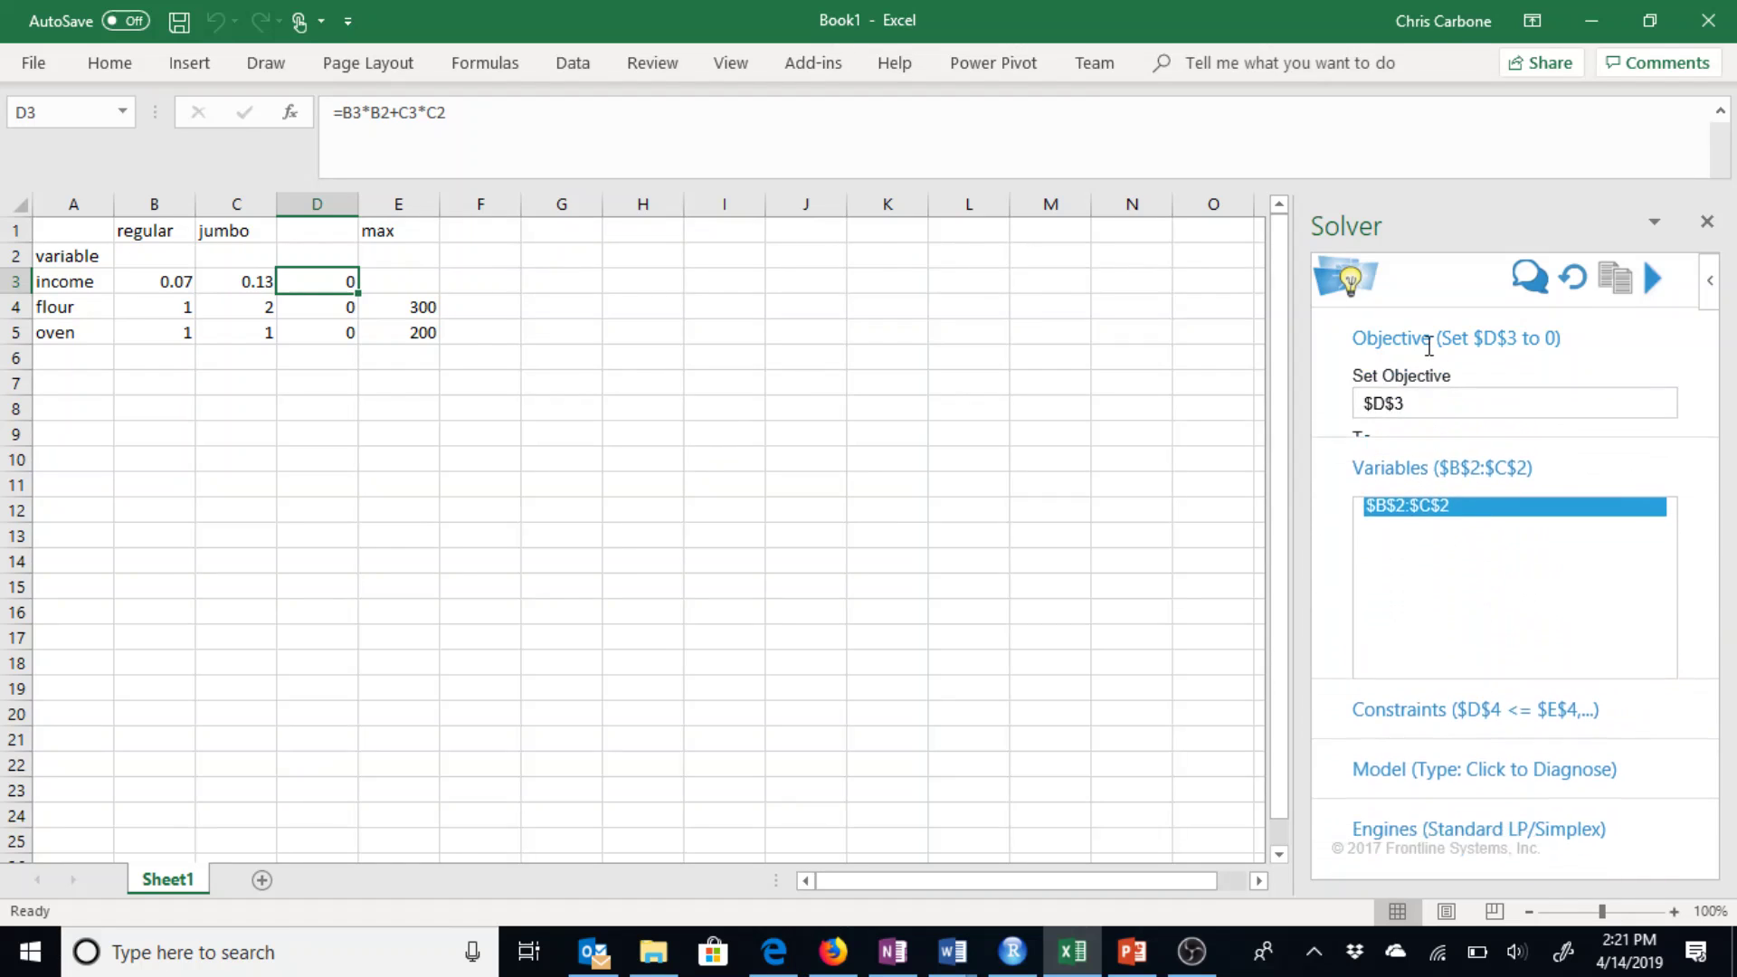
{"action": "left_click", "coordinate": [1397, 472]}
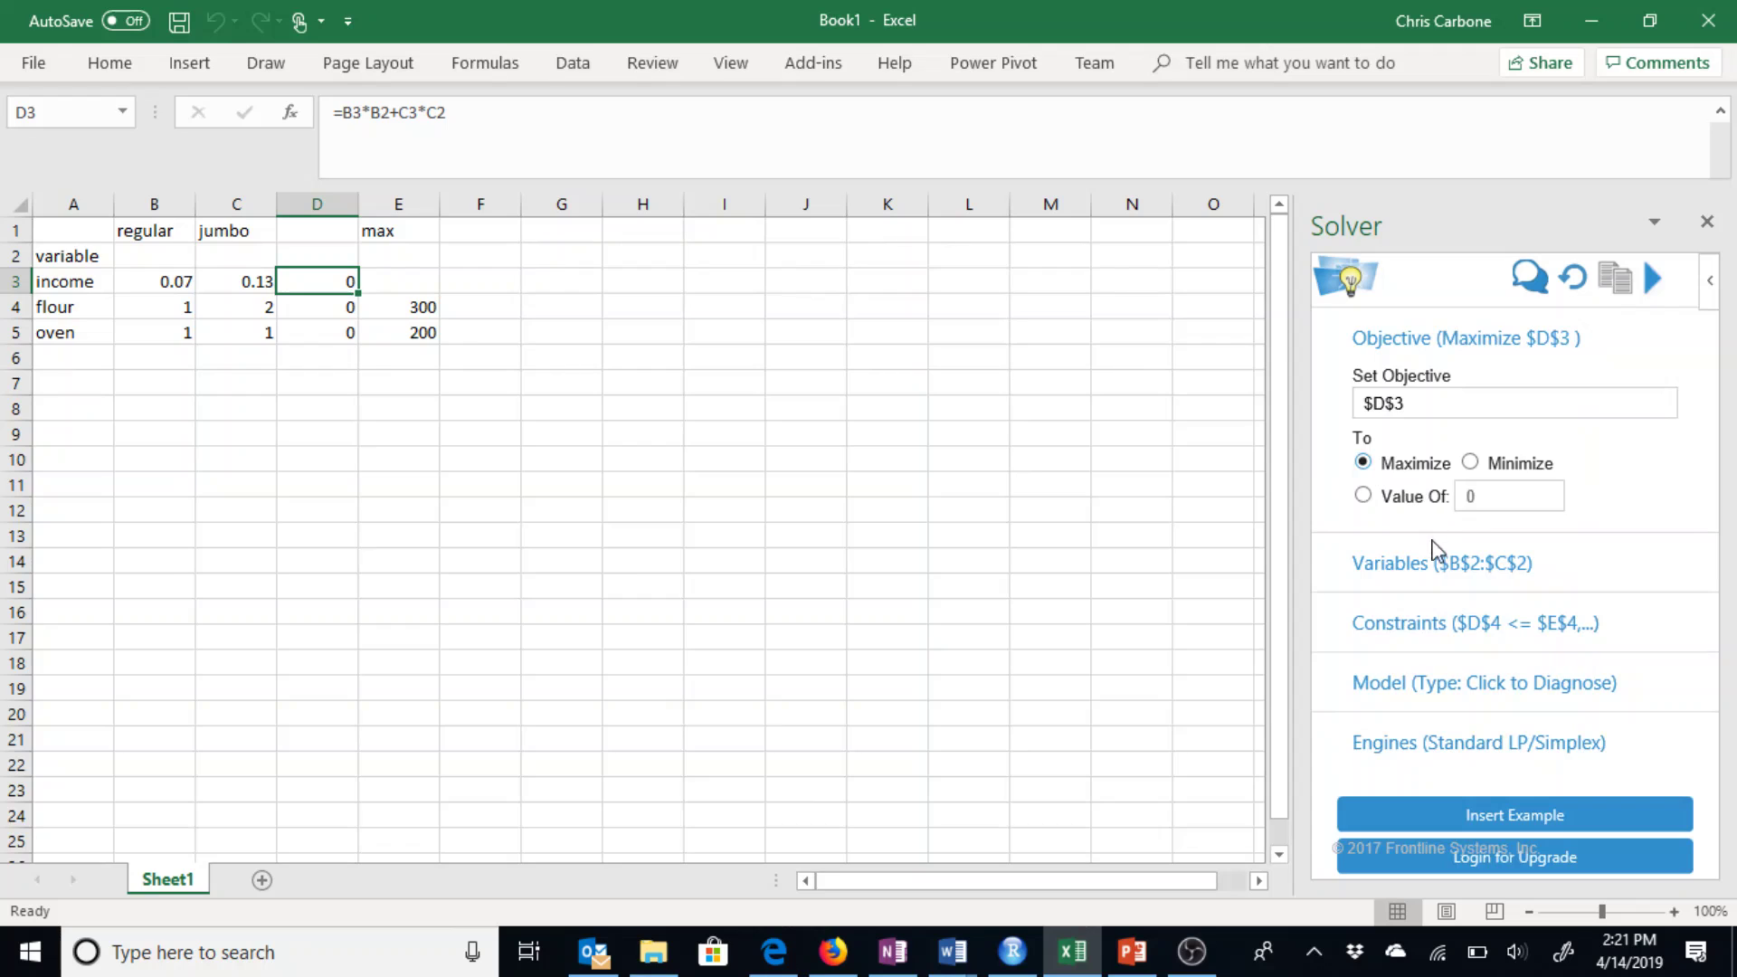
{"action": "left_click", "coordinate": [1433, 577]}
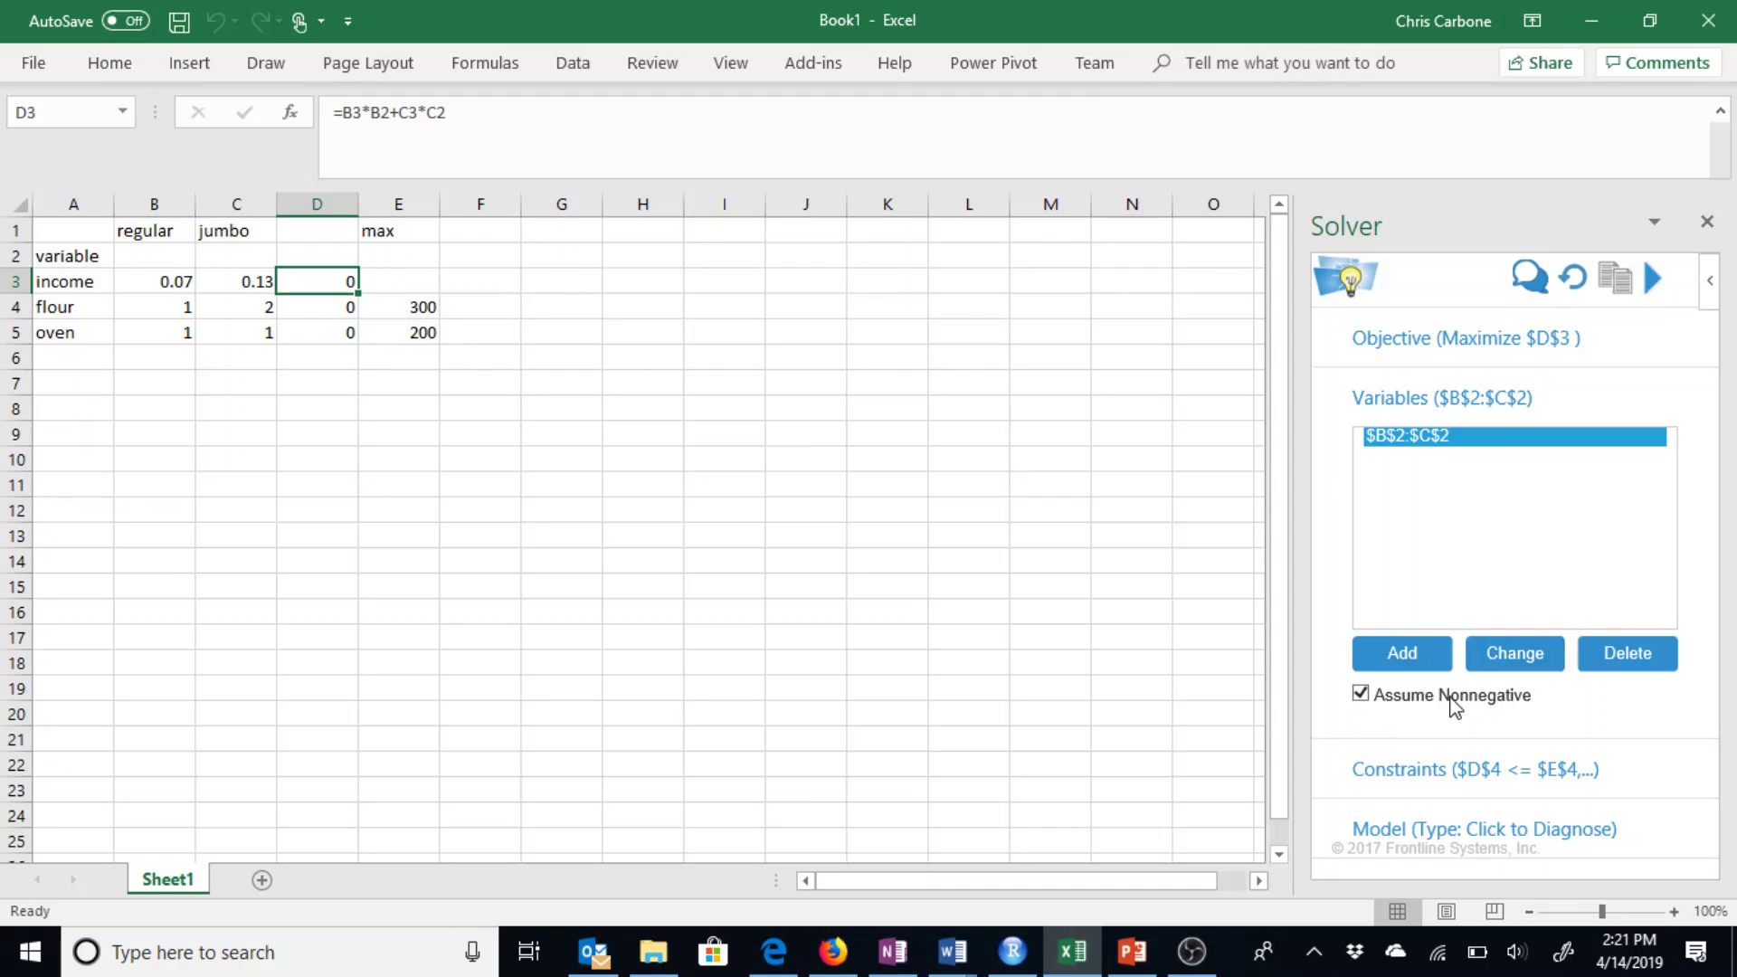
Show constraints $D$4 <= $E$4 and $D$5 <= $E$5, pasting =B4*B2+C4*C2 into D4
{"action": "left_click", "coordinate": [1448, 771]}
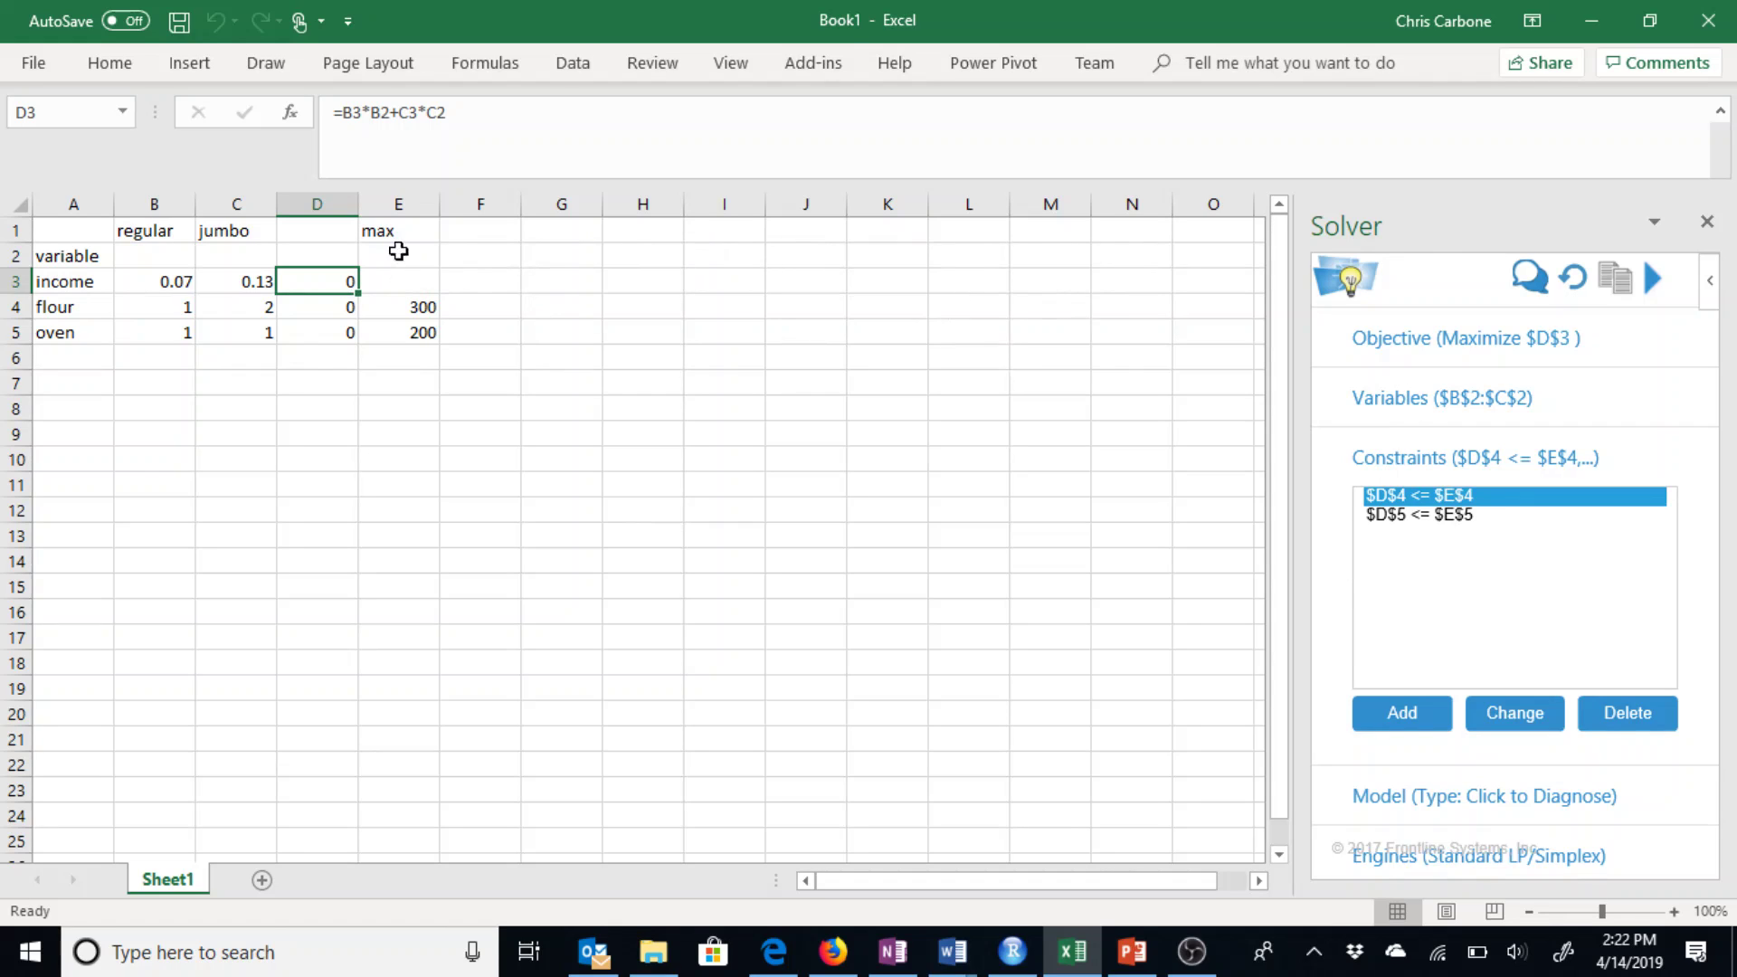
{"action": "left_click", "coordinate": [325, 307]}
{"action": "right_click", "coordinate": [324, 307]}
{"action": "type", "text": "=B4*B2+C4*C2"}
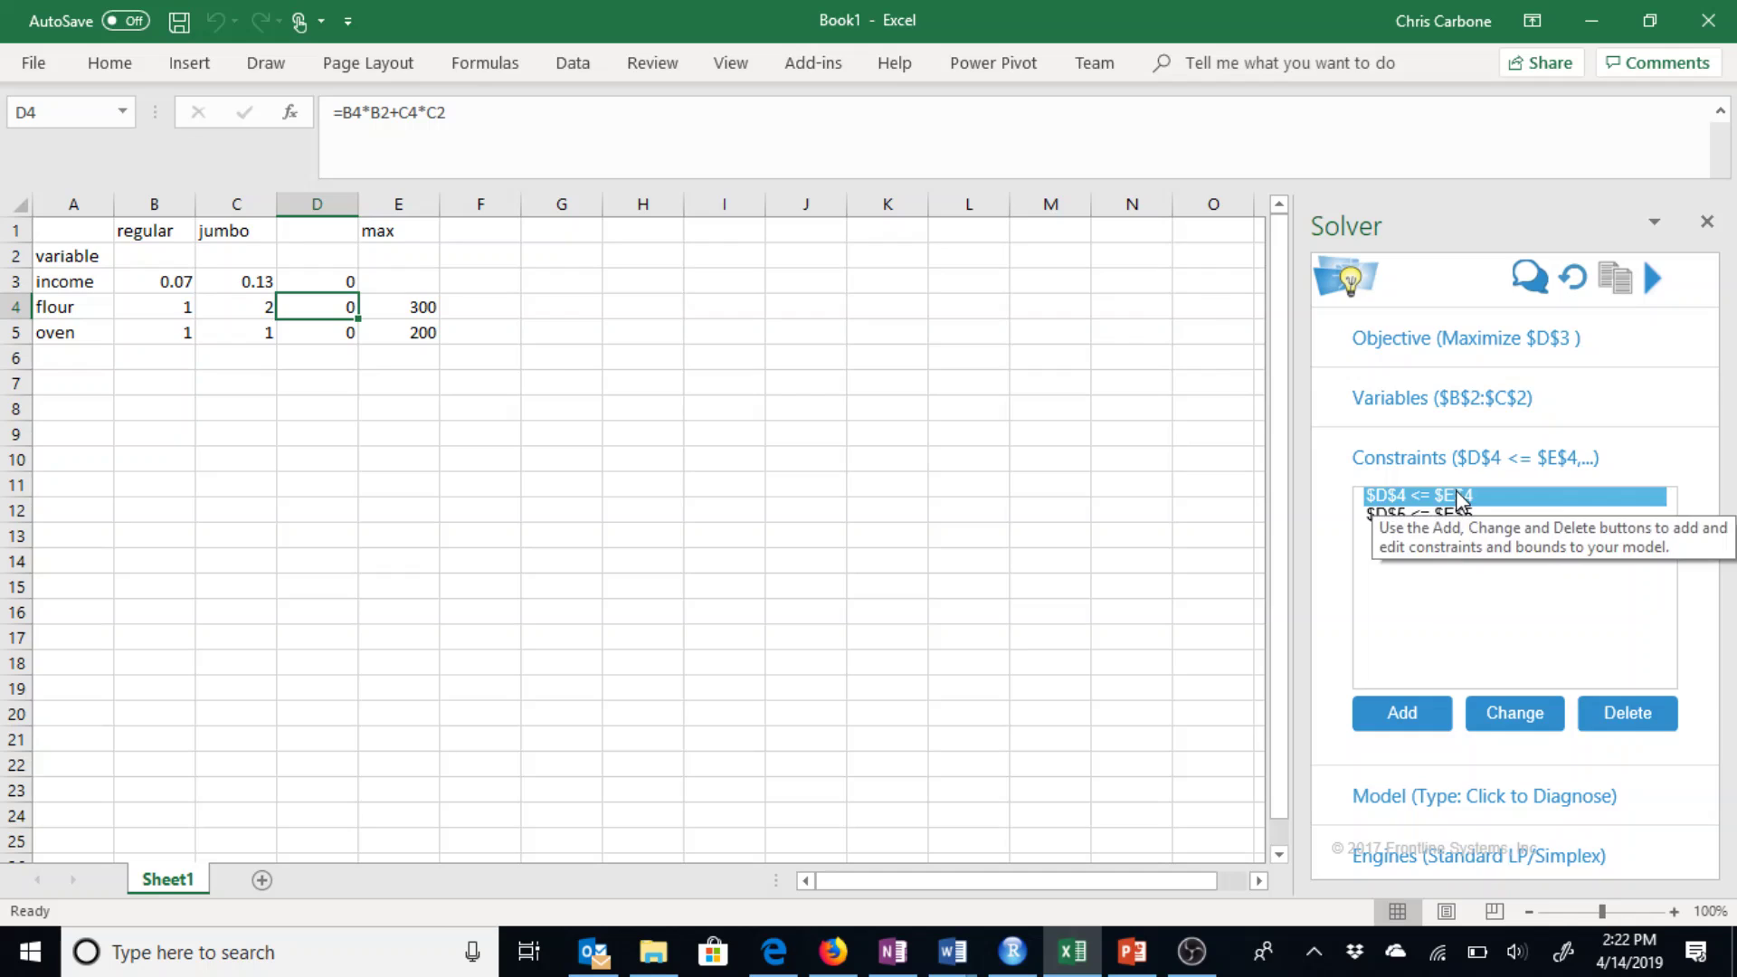
{"action": "left_click", "coordinate": [407, 309]}
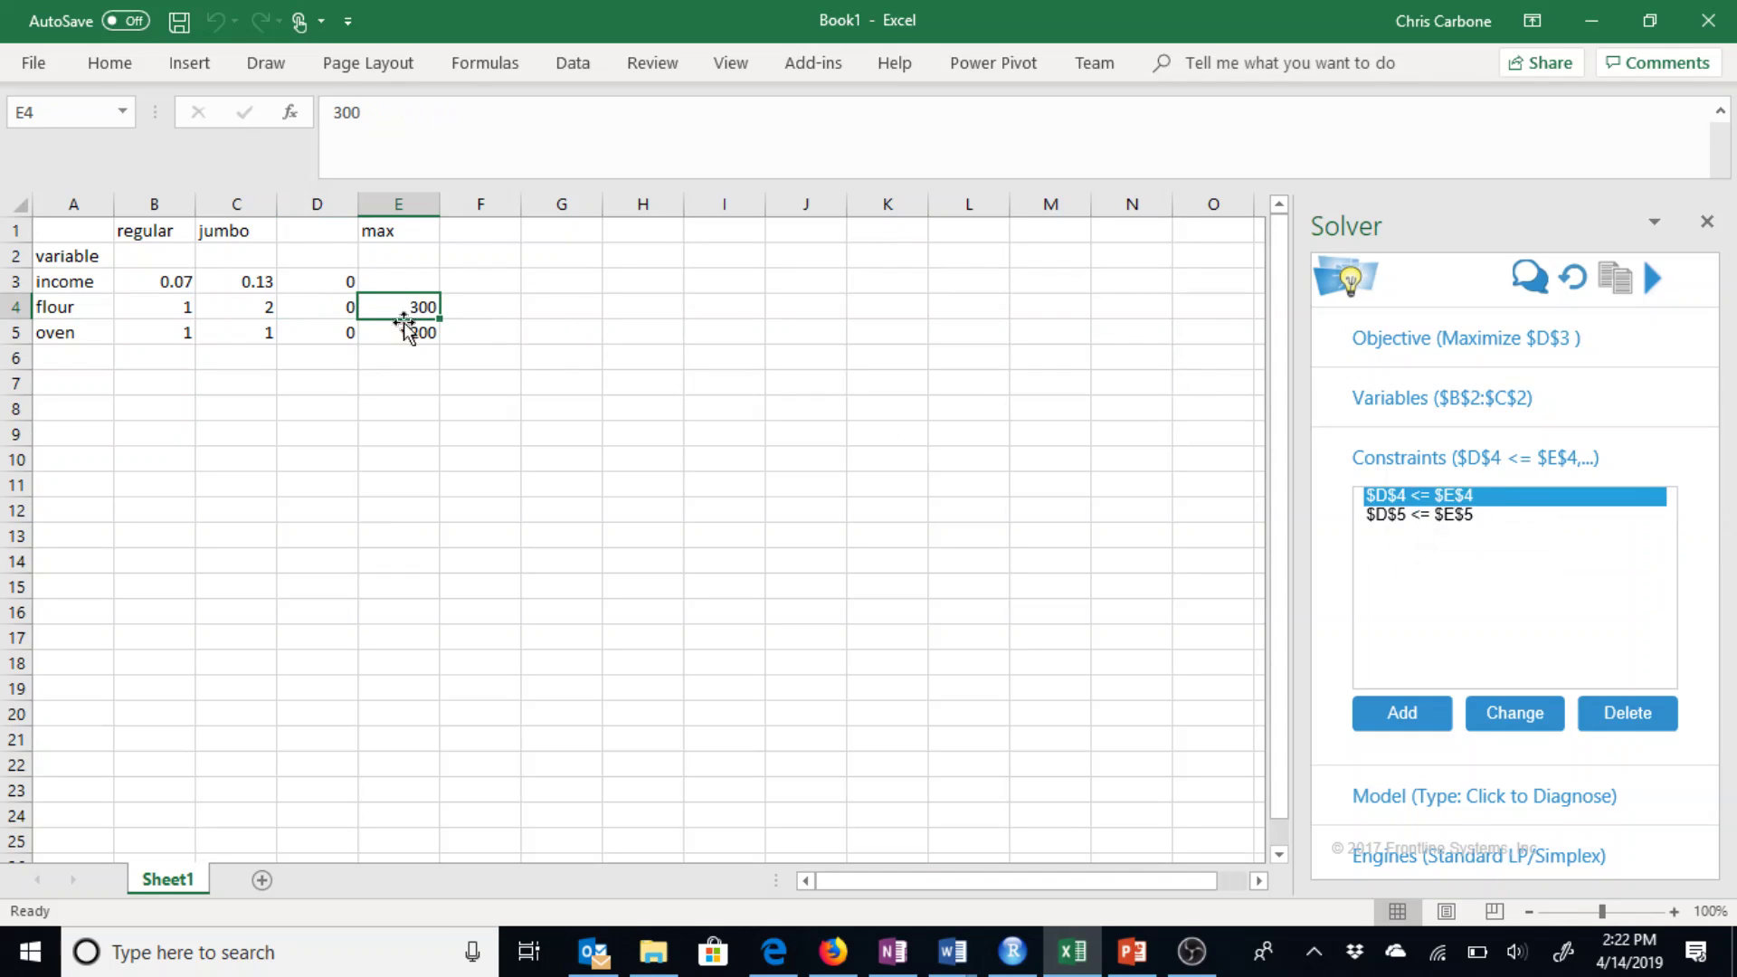
{"action": "left_click", "coordinate": [331, 337]}
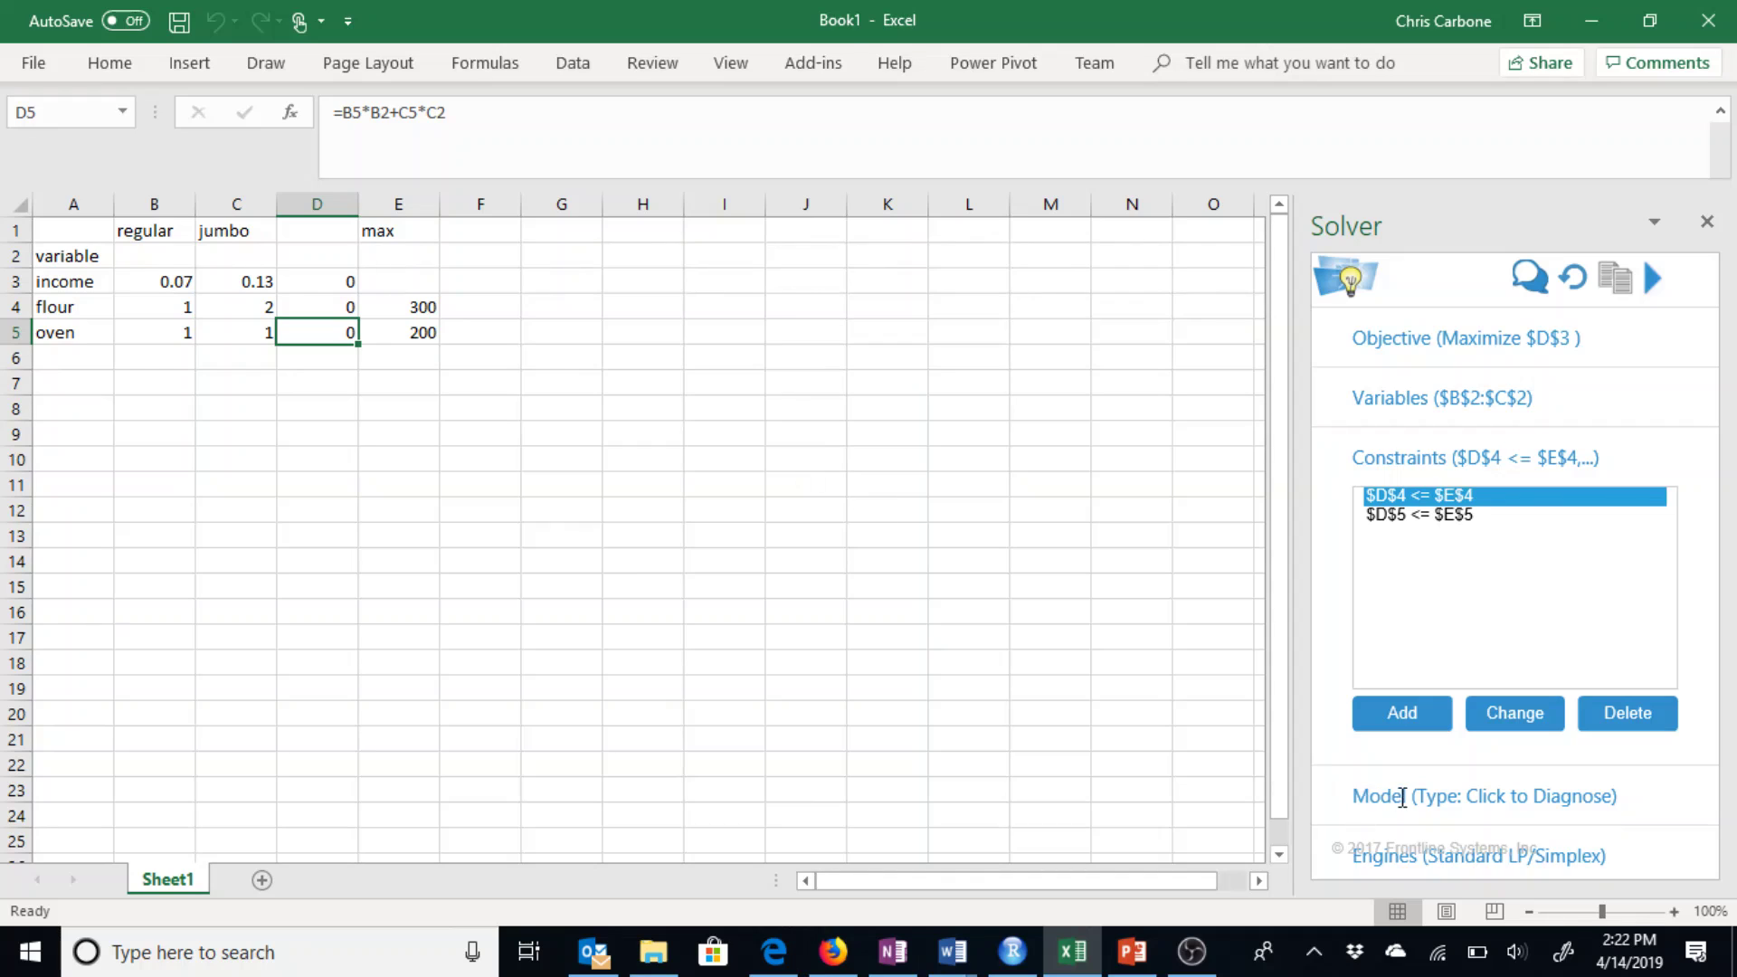
Glance at the R simplex documentation in Edge, then return to Excel
{"action": "scroll", "coordinate": [1377, 885], "scroll_direction": "down", "scroll_amount": 12}
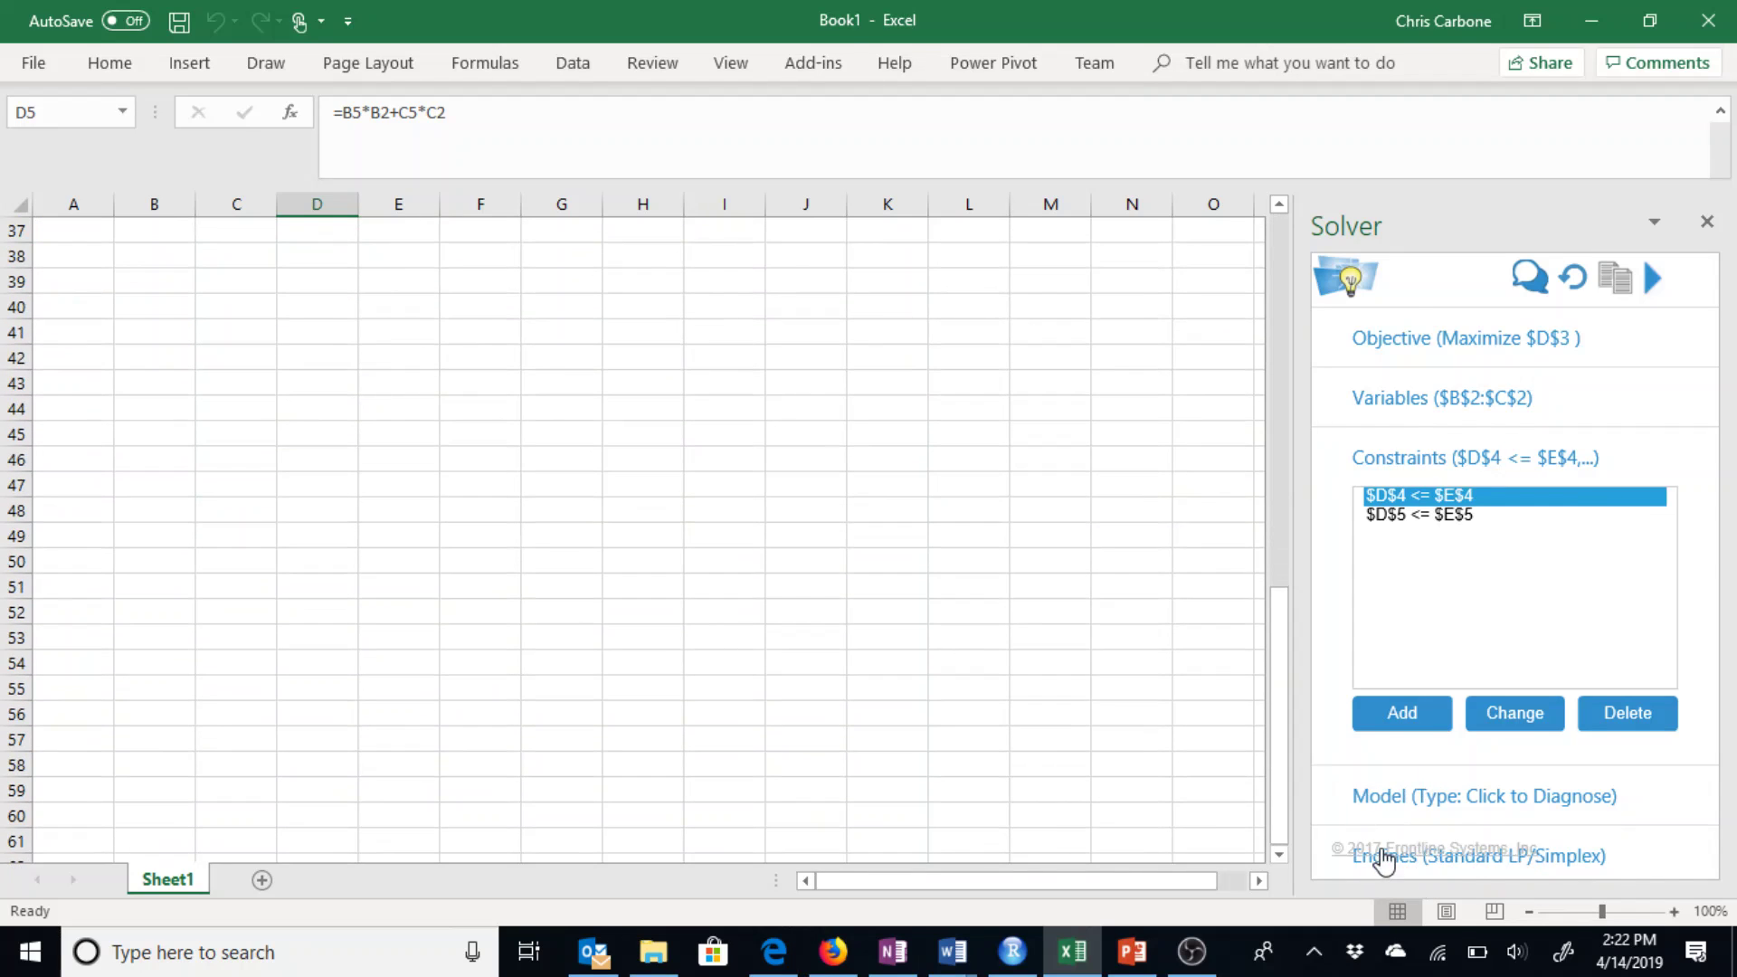
{"action": "key", "text": "alt+Tab"}
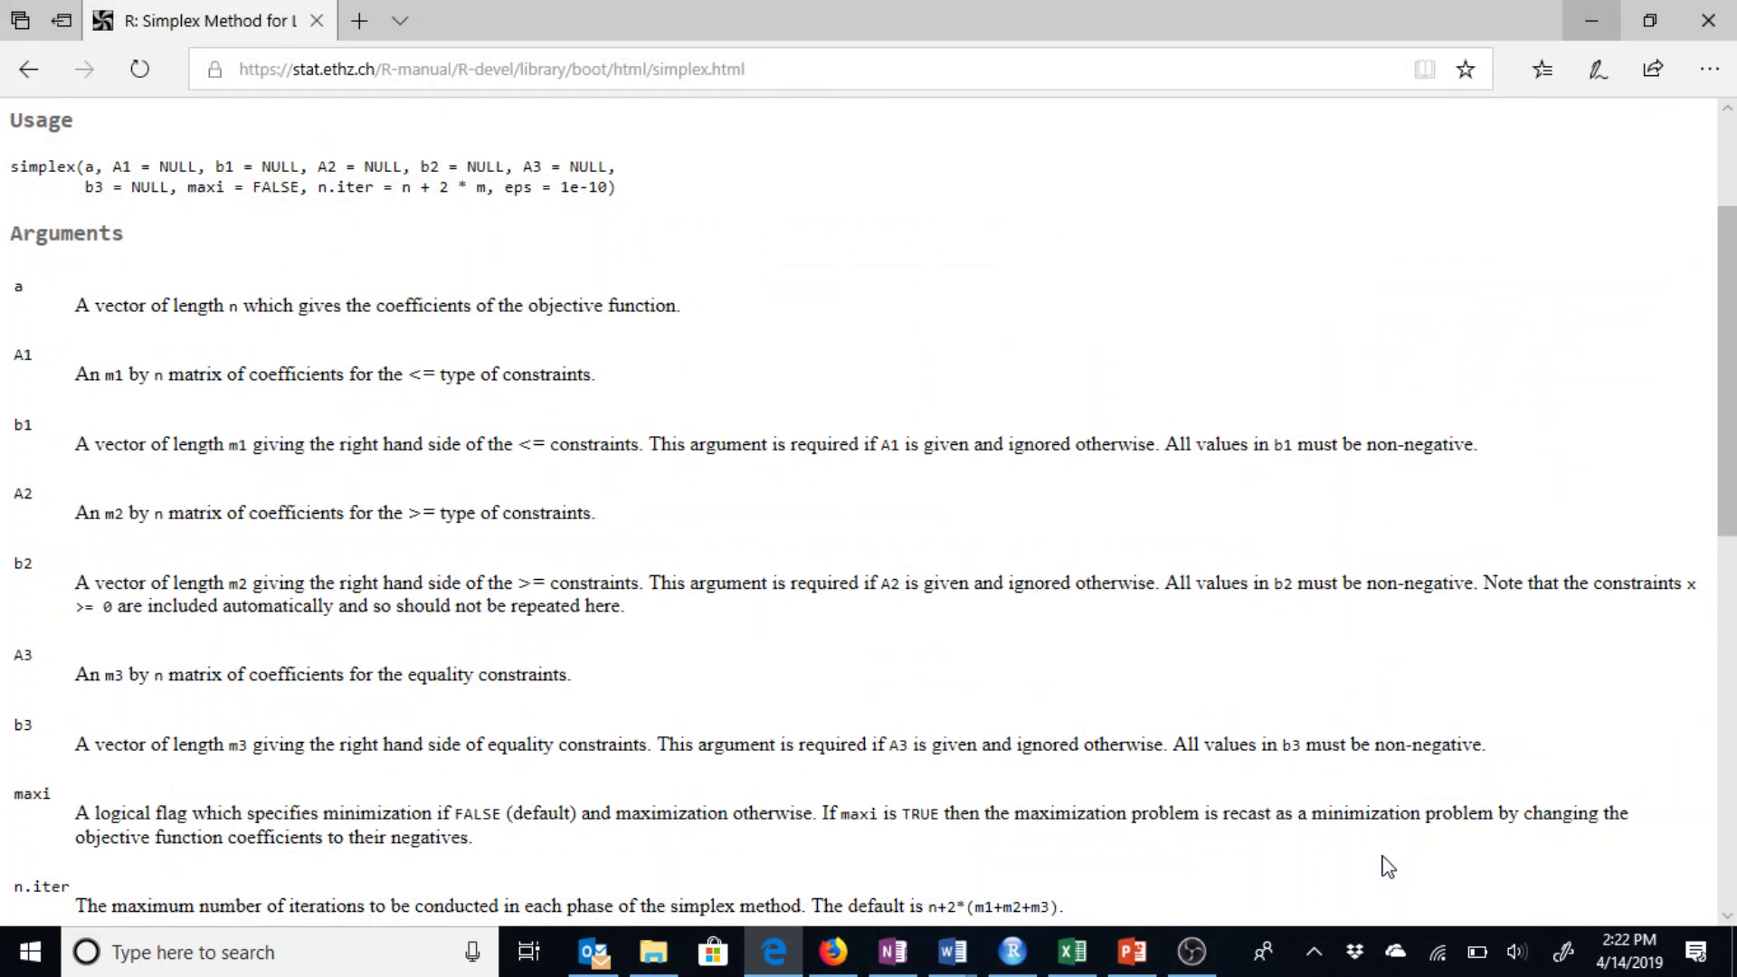
{"action": "left_click", "coordinate": [1072, 952]}
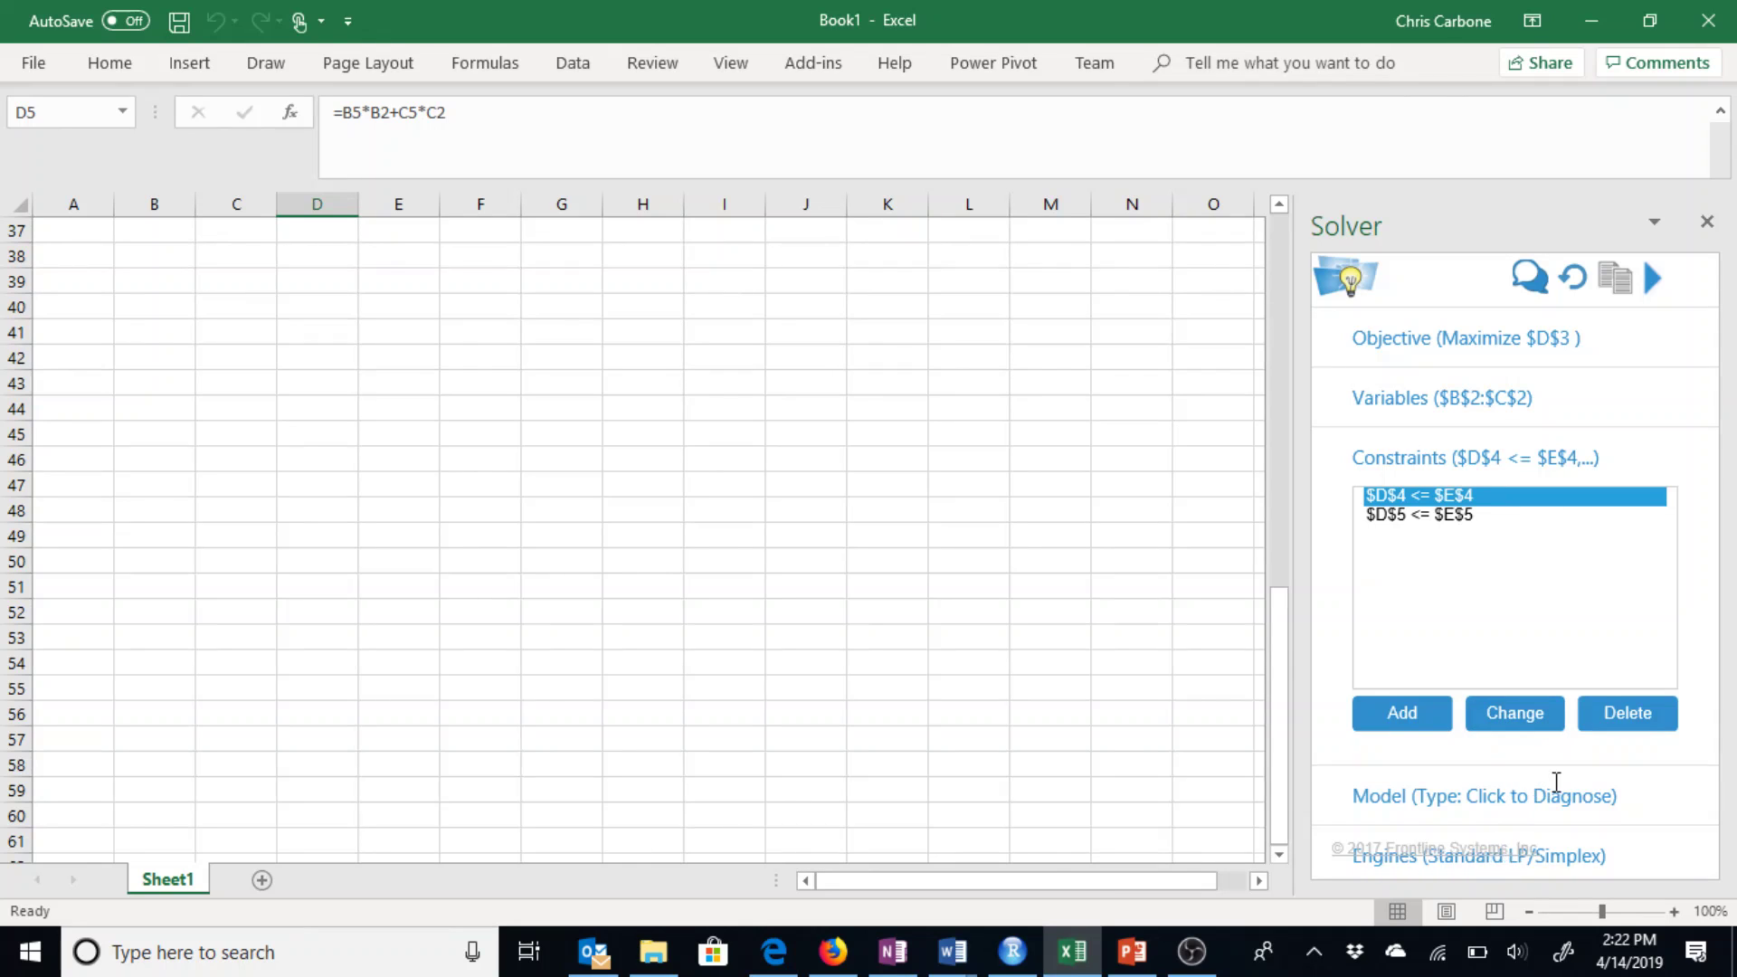
Collapse the constraint list and verify Solver's engine is Standard LP/Simplex
{"action": "scroll", "coordinate": [1647, 733], "scroll_direction": "down", "scroll_amount": 9}
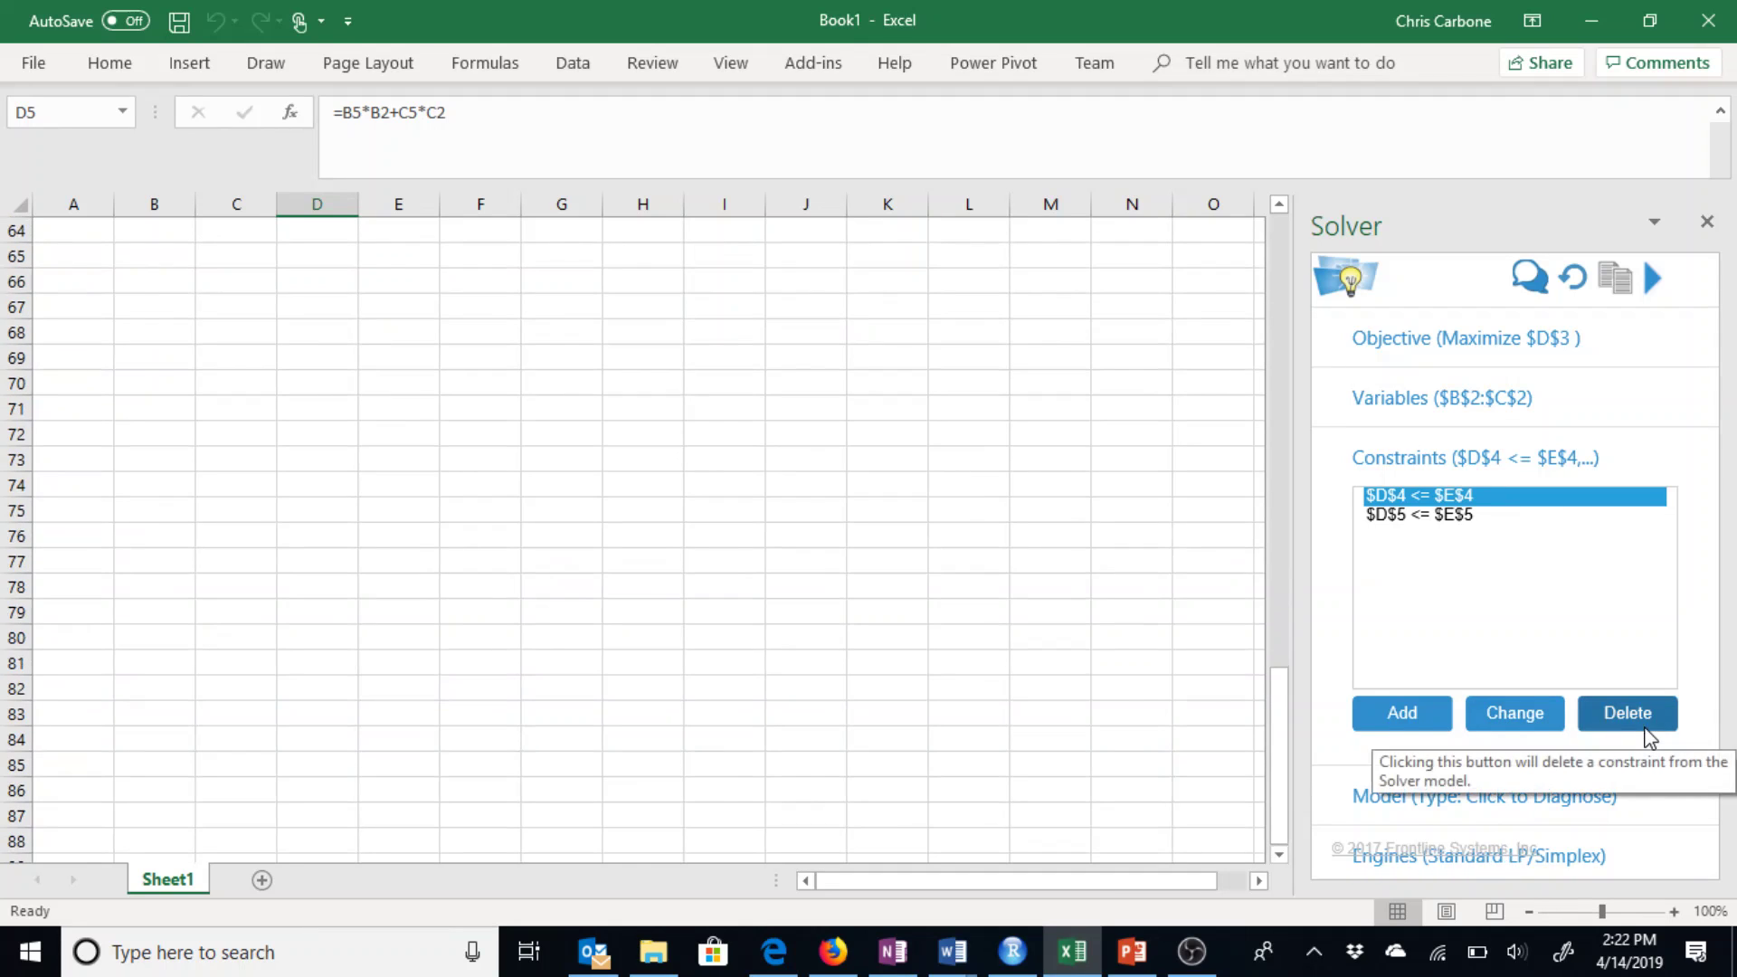
{"action": "left_click", "coordinate": [1468, 452]}
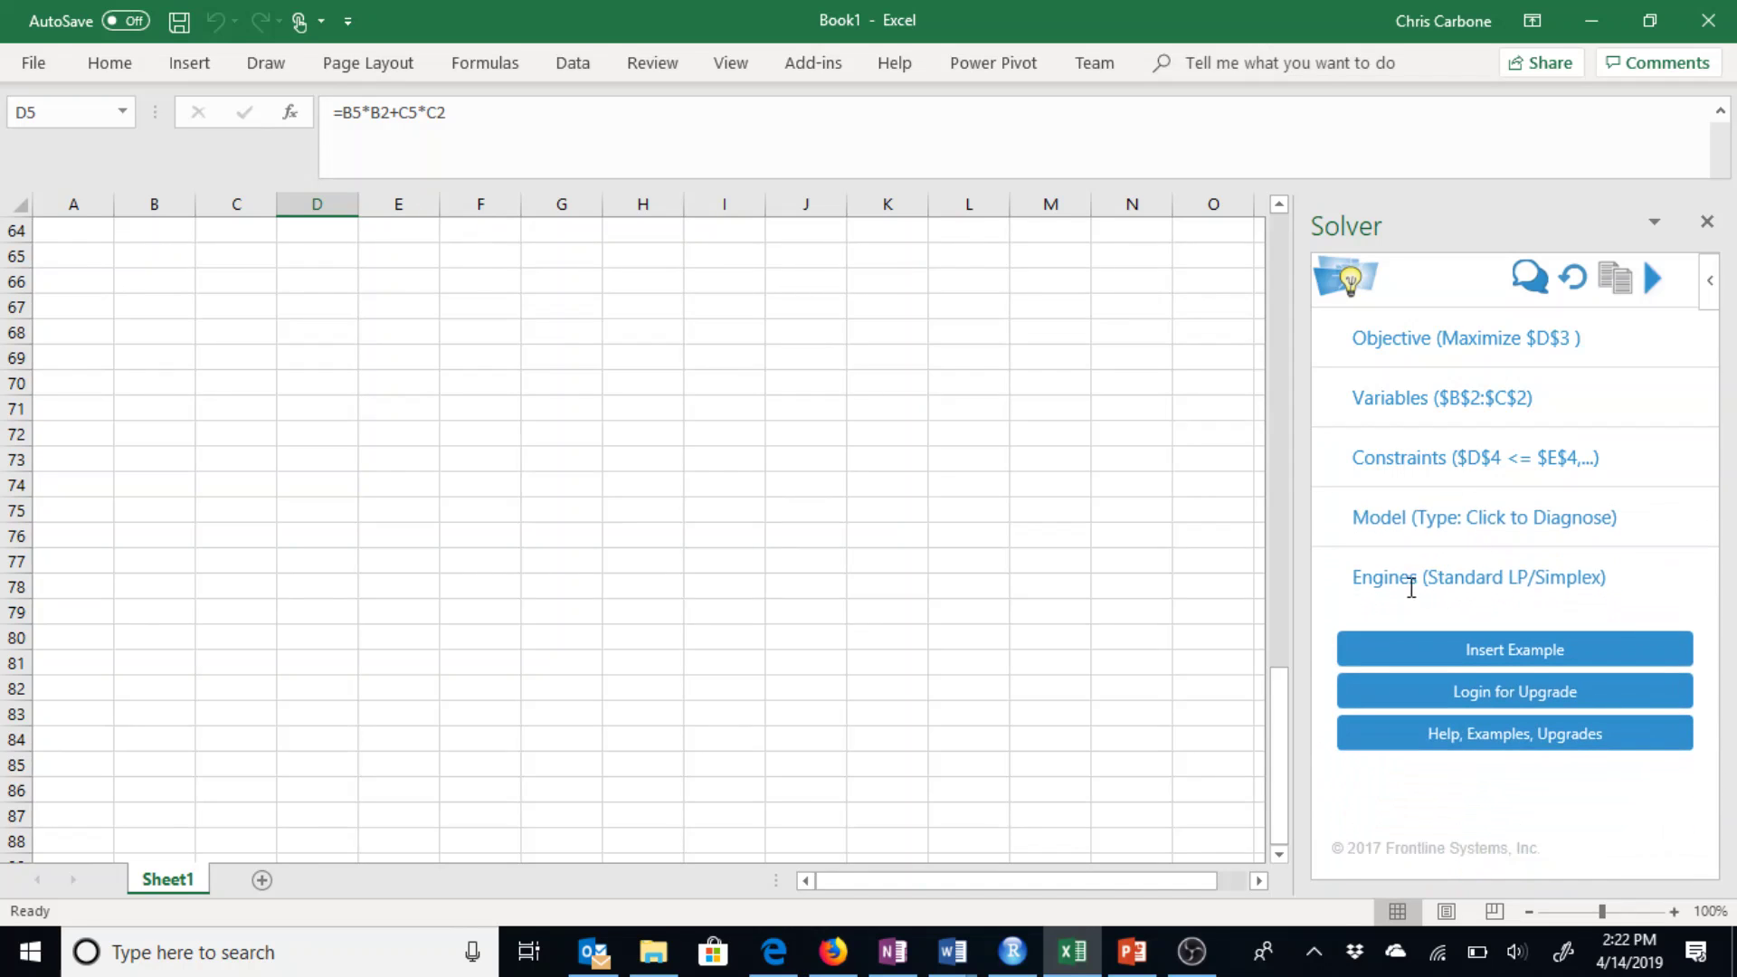
{"action": "left_click", "coordinate": [1407, 583]}
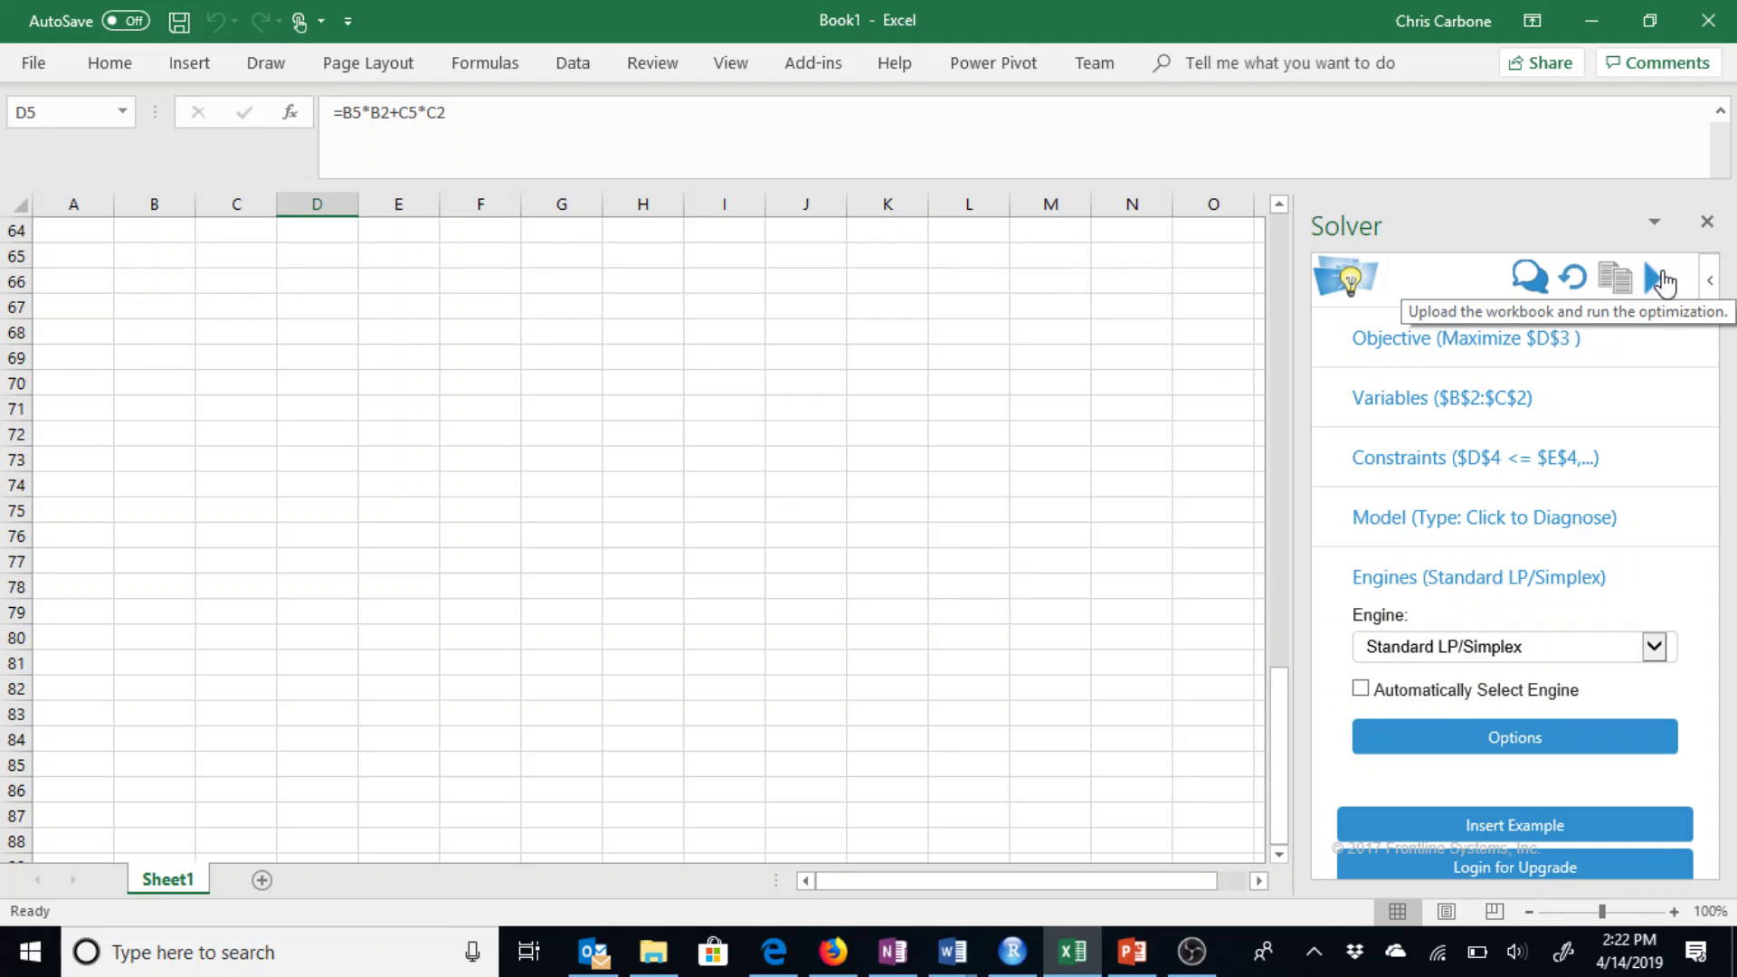
Solve the model and verify 100 regular, 100 jumbo, income 20, flour 300, oven 200
{"action": "left_click", "coordinate": [1663, 281]}
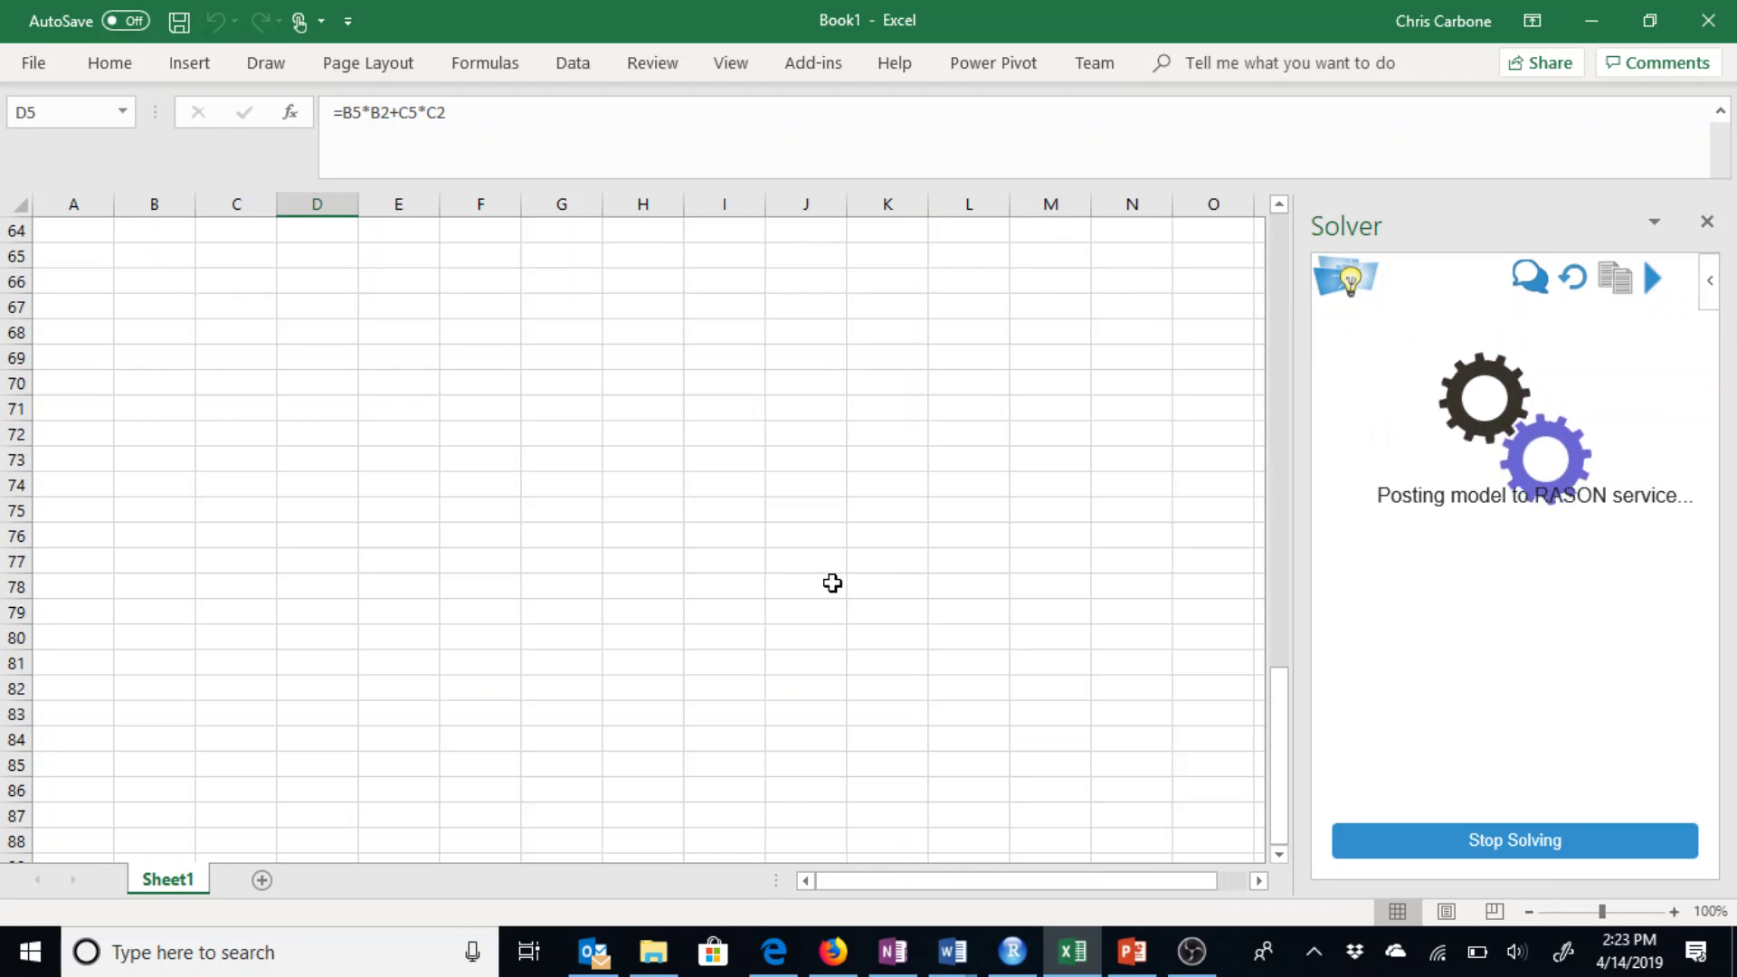
{"action": "scroll", "coordinate": [394, 534], "scroll_direction": "up", "scroll_amount": 17}
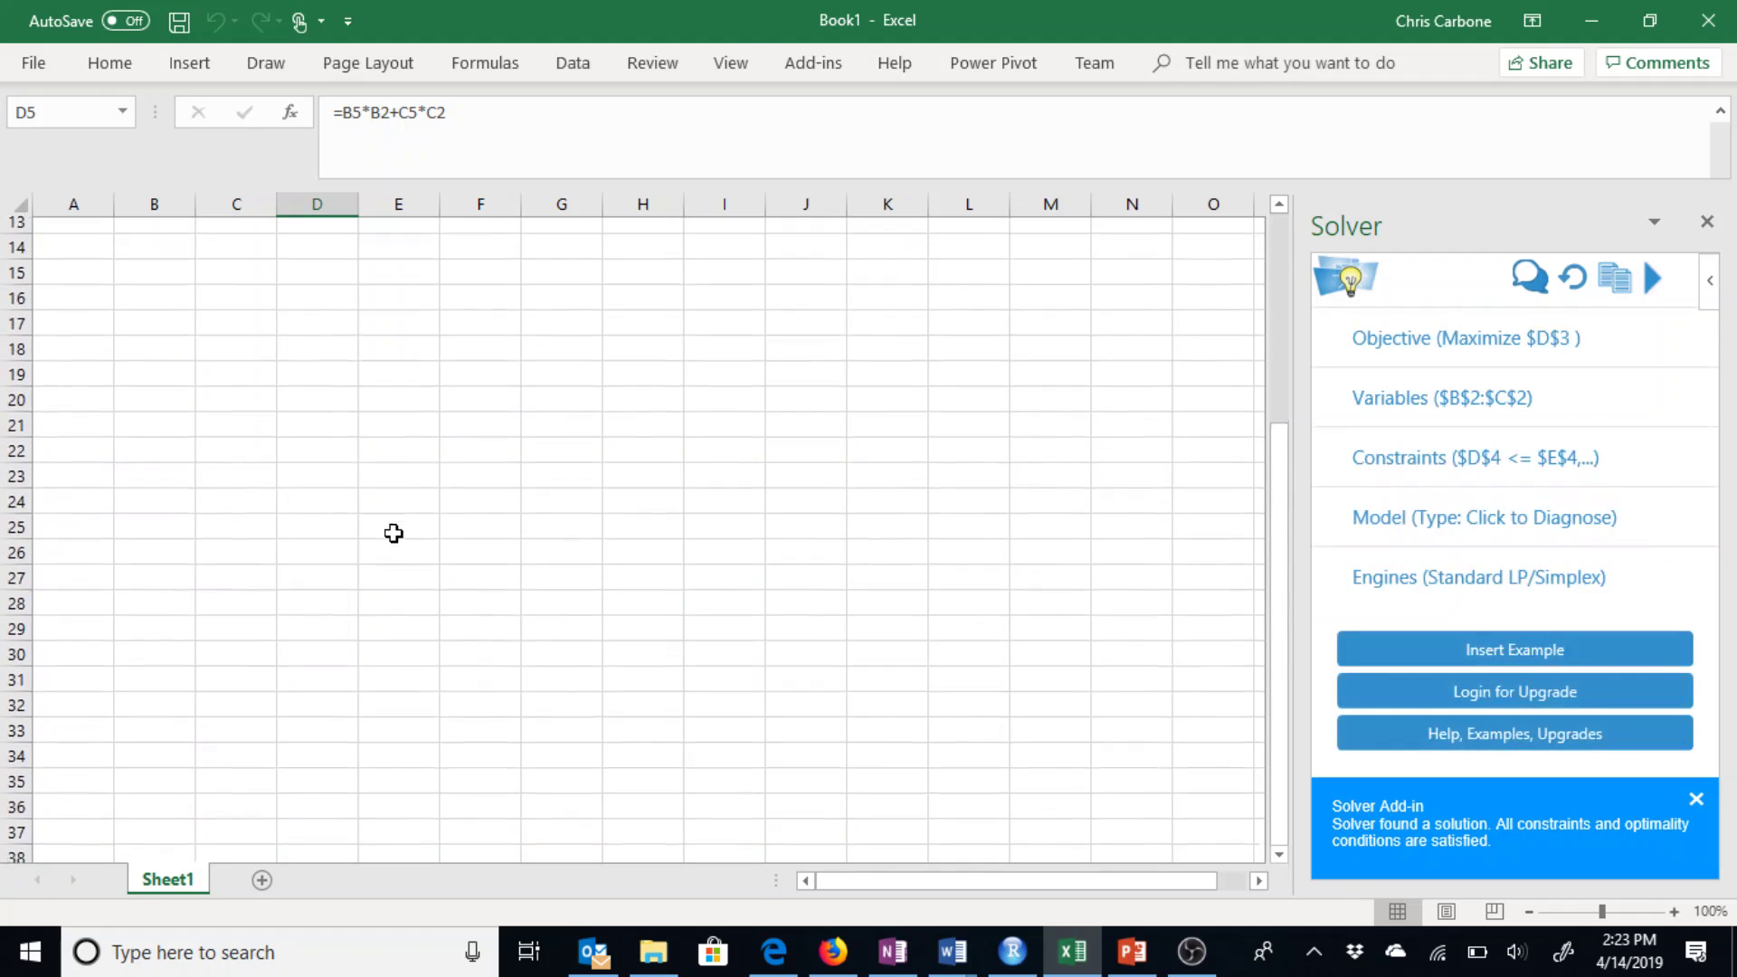
{"action": "scroll", "coordinate": [394, 534], "scroll_direction": "up", "scroll_amount": 4}
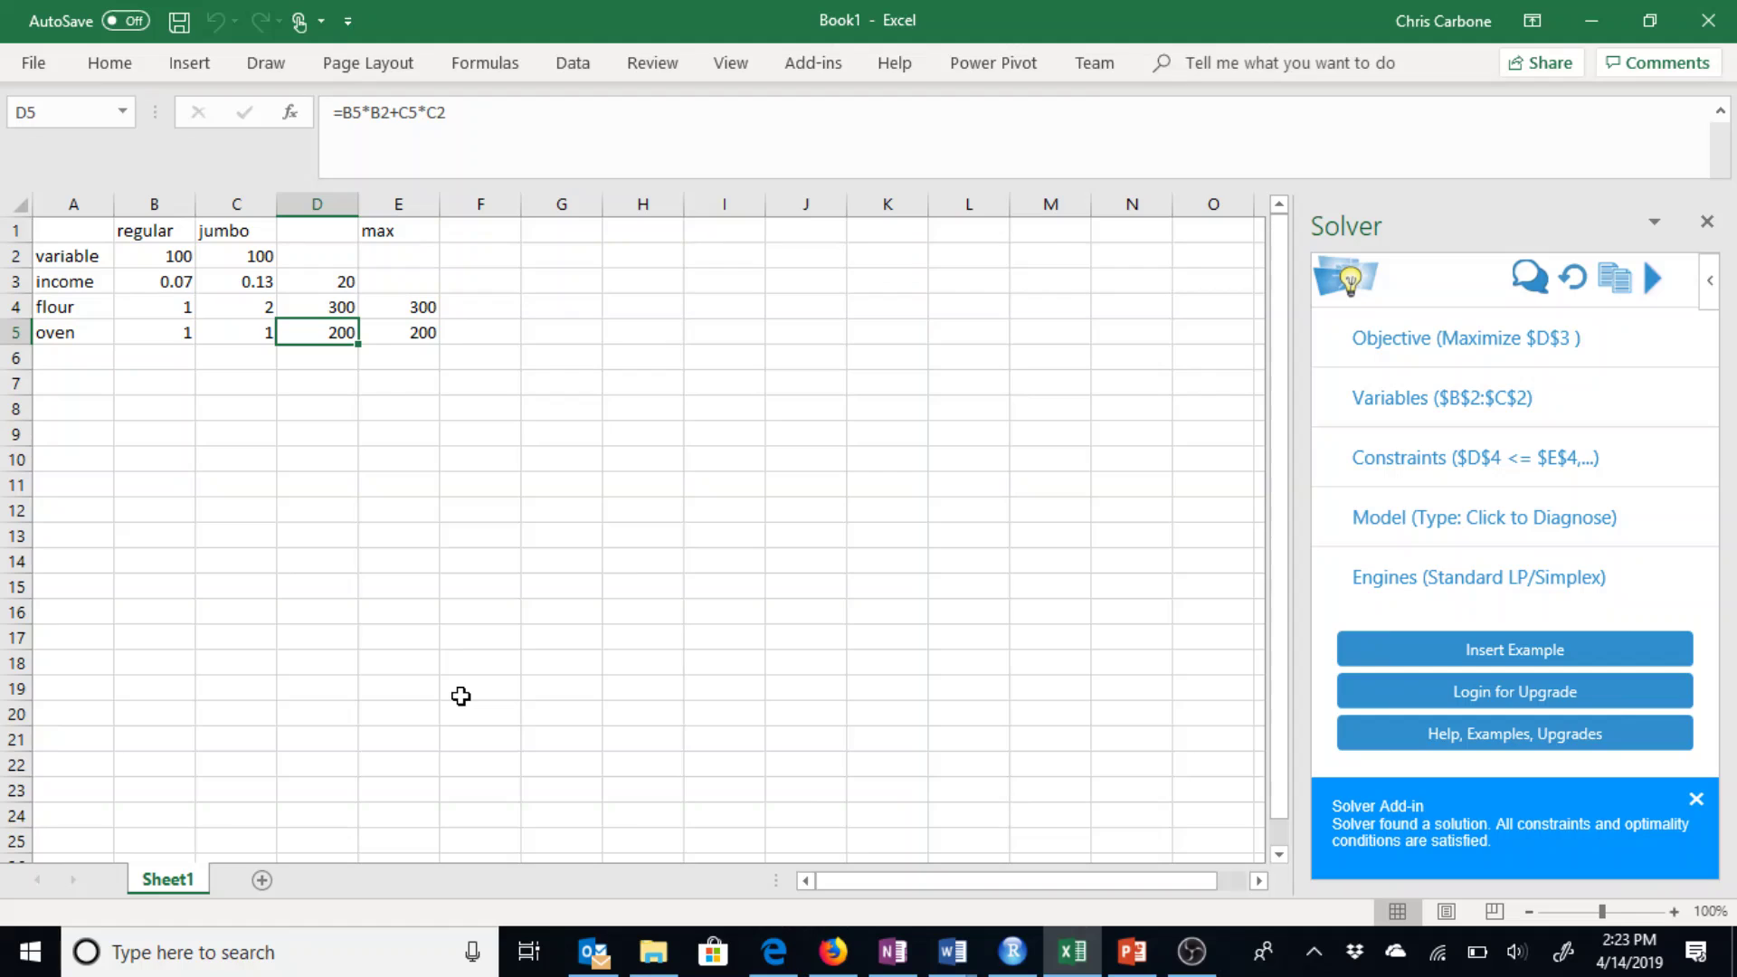
{"action": "left_click", "coordinate": [296, 286]}
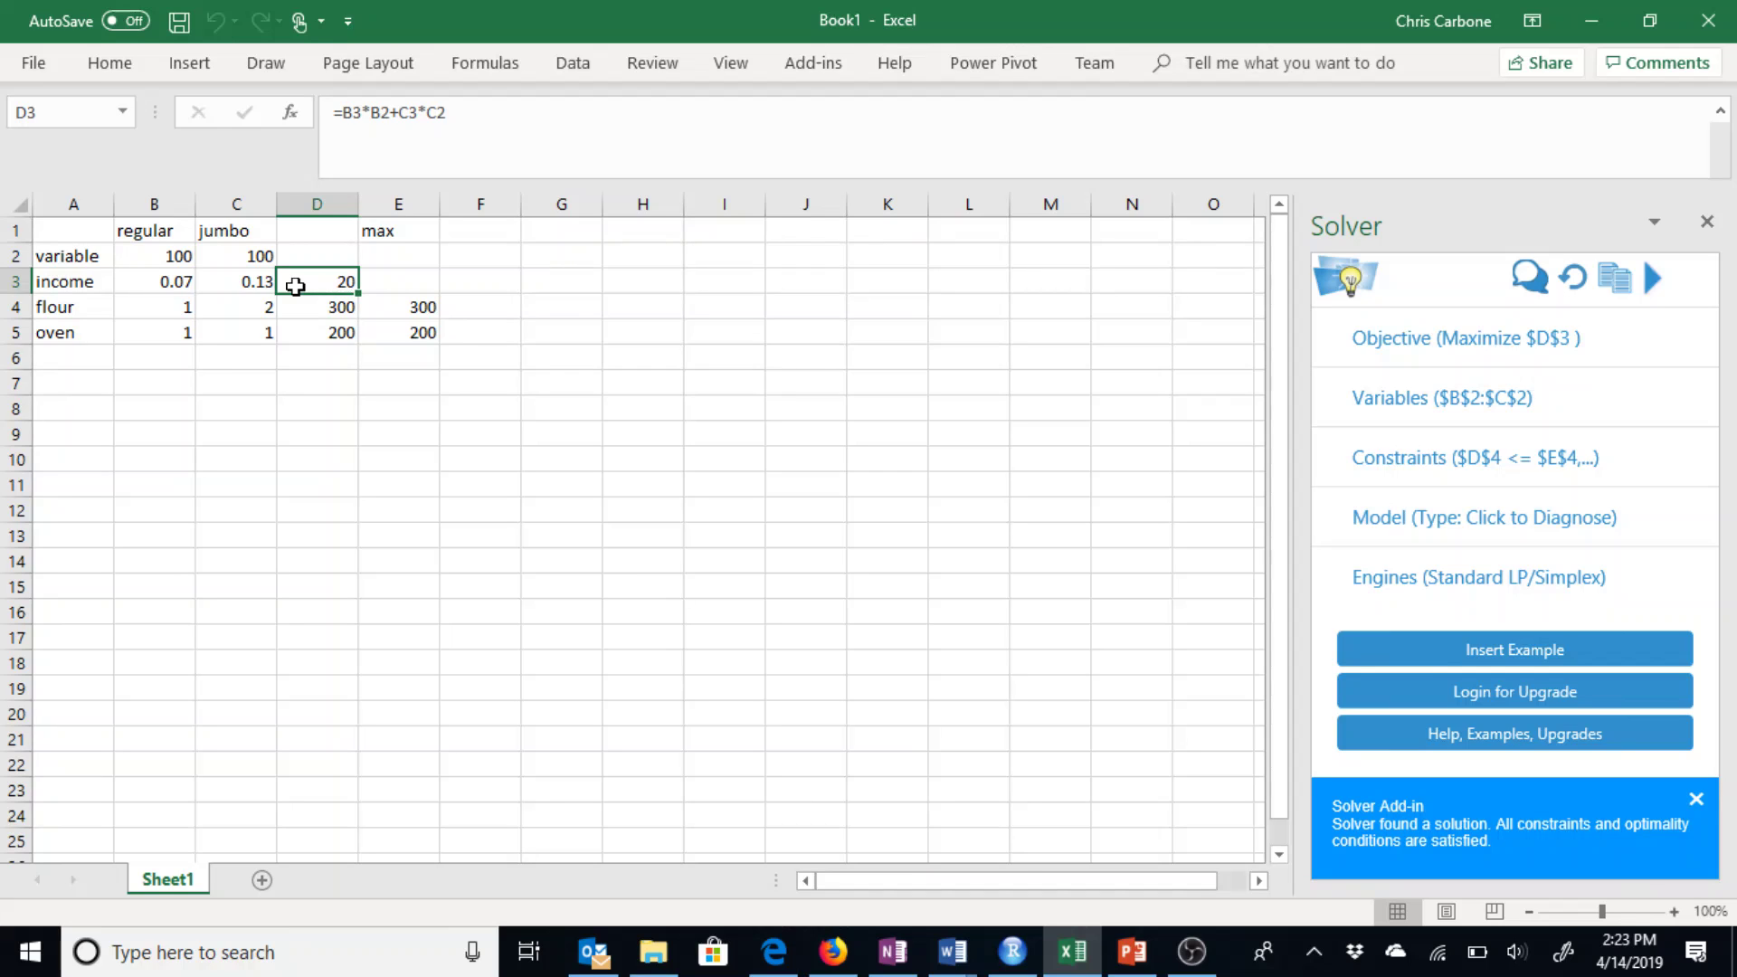
{"action": "key", "text": "Down"}
{"action": "key", "text": "Down"}
{"action": "key", "text": "Up"}
{"action": "key", "text": "Down"}
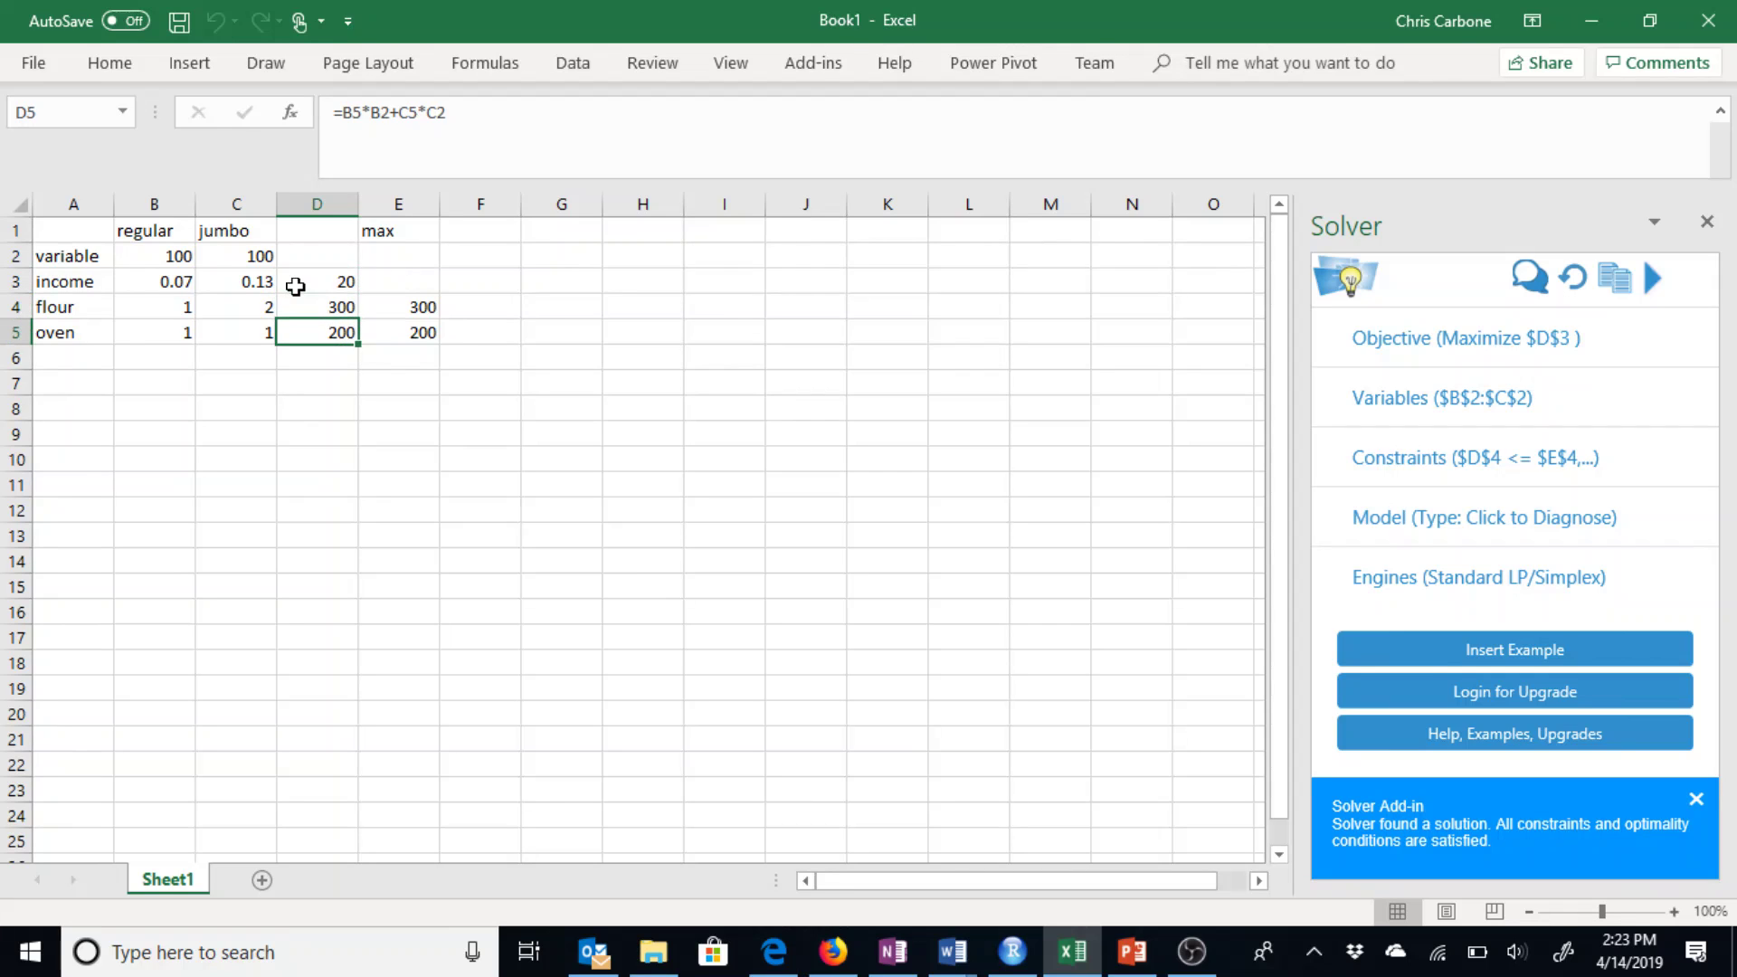